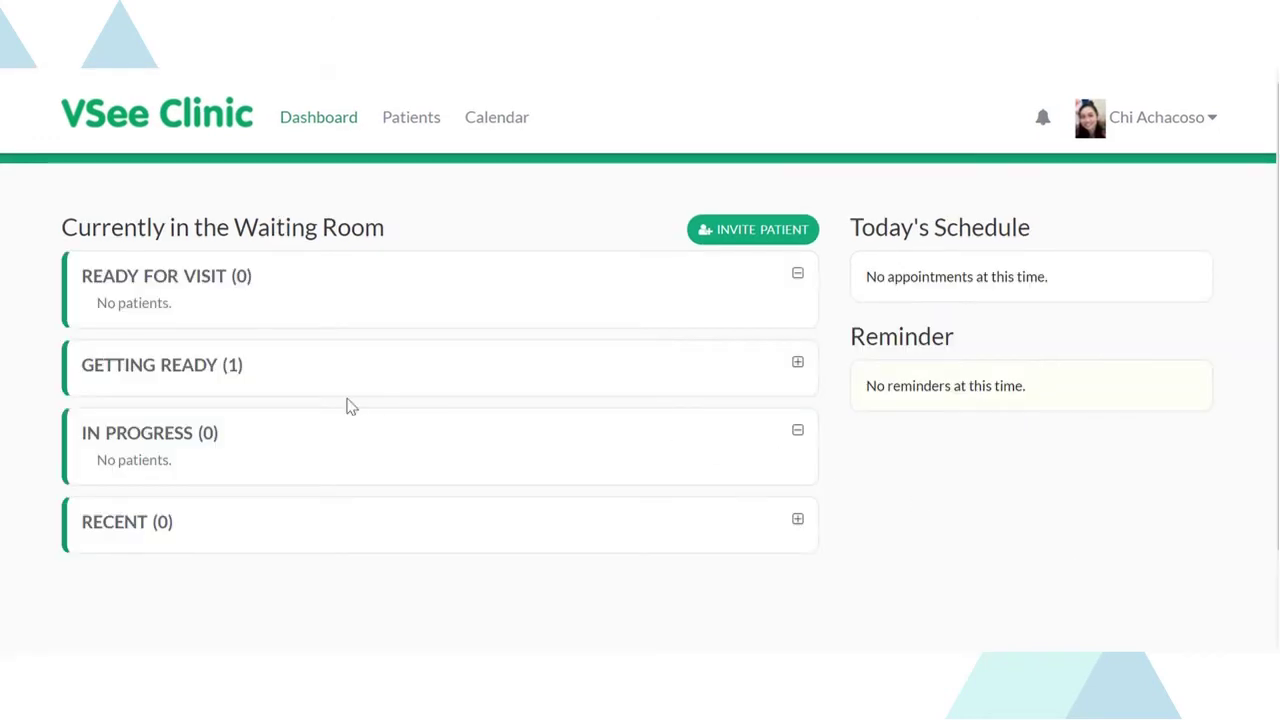
- Expand the Getting Ready patient group and dismiss the new waiting-room arrival notice
{"action": "left_click", "coordinate": [175, 366]}
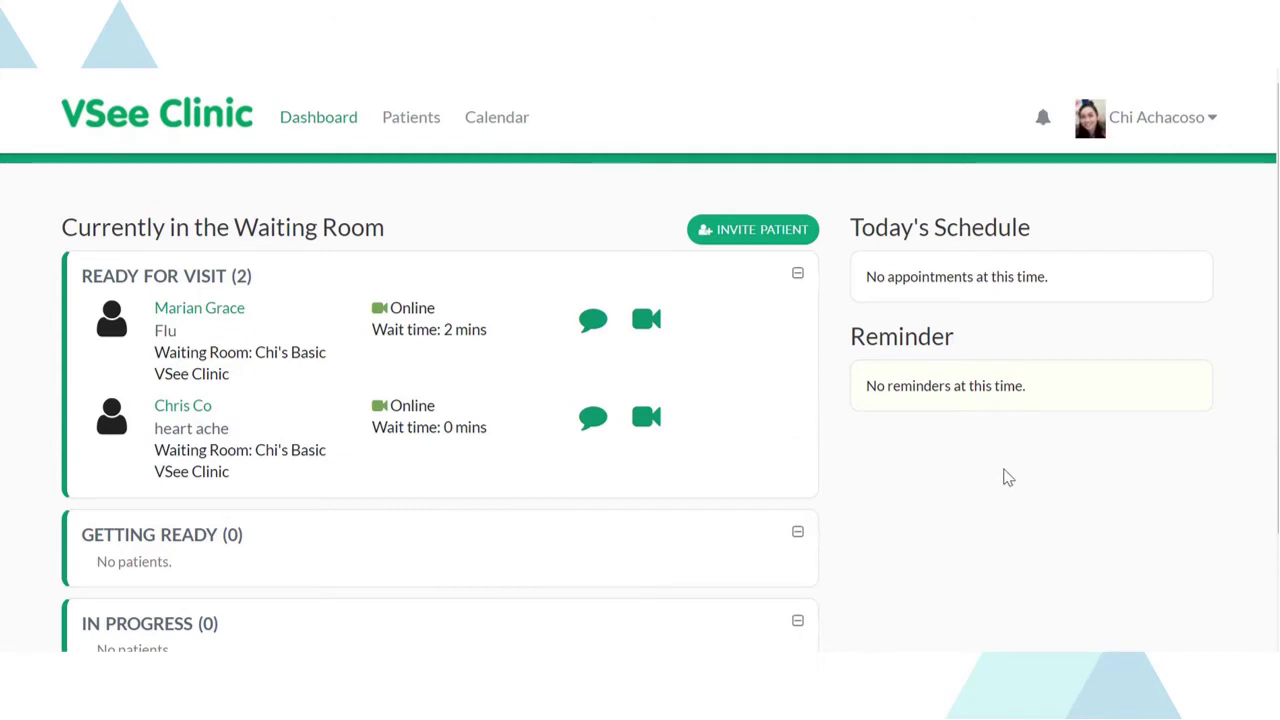
{"action": "scroll", "coordinate": [1003, 474], "scroll_direction": "down", "scroll_amount": 1}
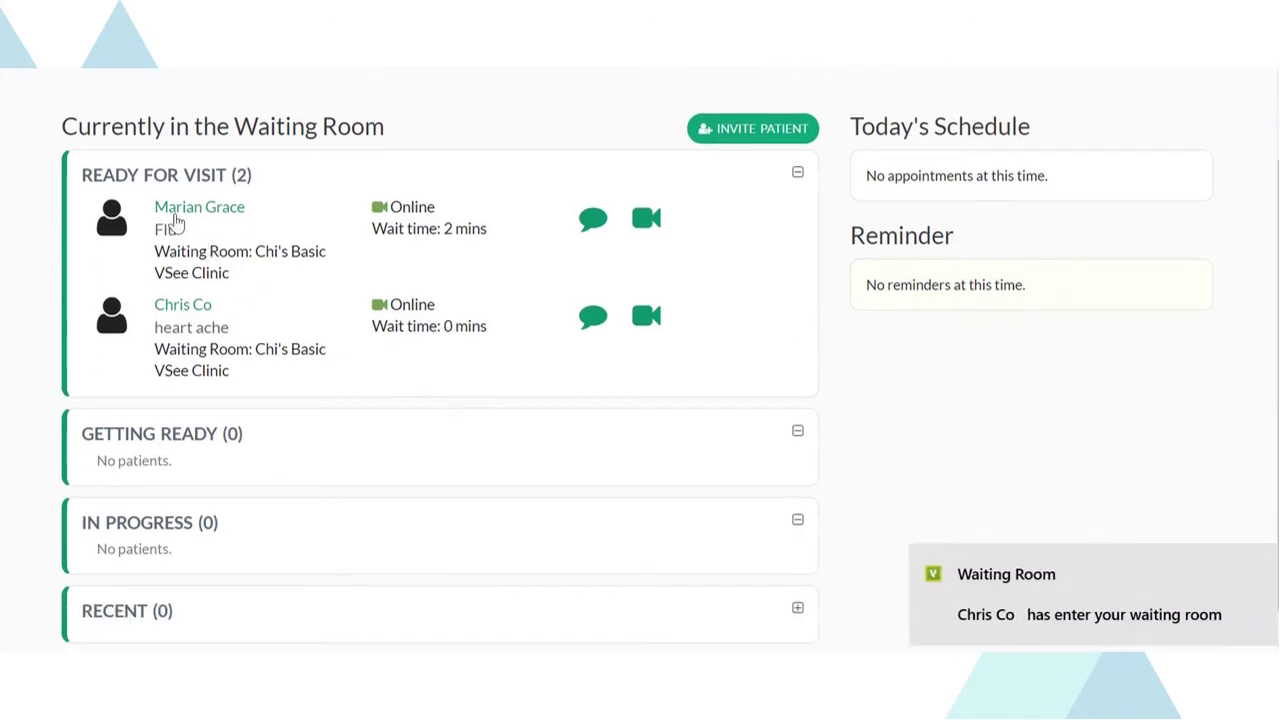
{"action": "left_click", "coordinate": [1257, 567]}
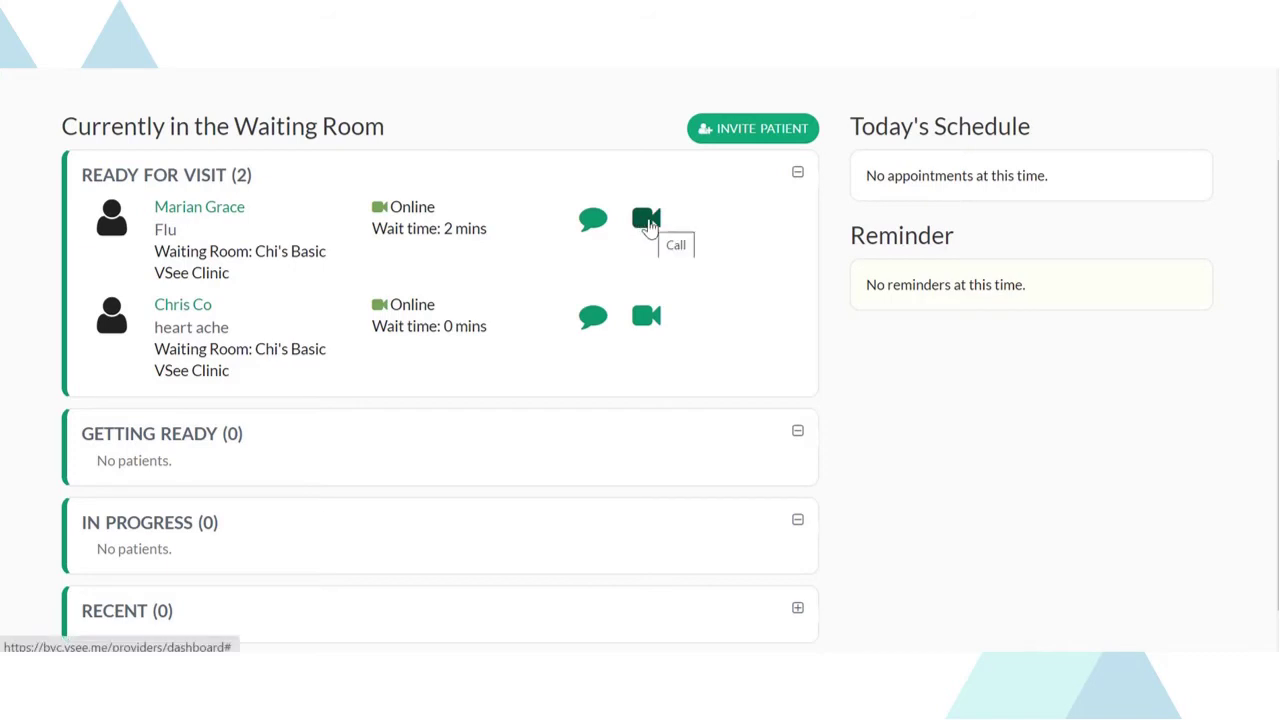
- Start the flu patient's video call and share the vegan_food_pyramid-crop.webp Chrome tab
{"action": "left_click", "coordinate": [648, 224]}
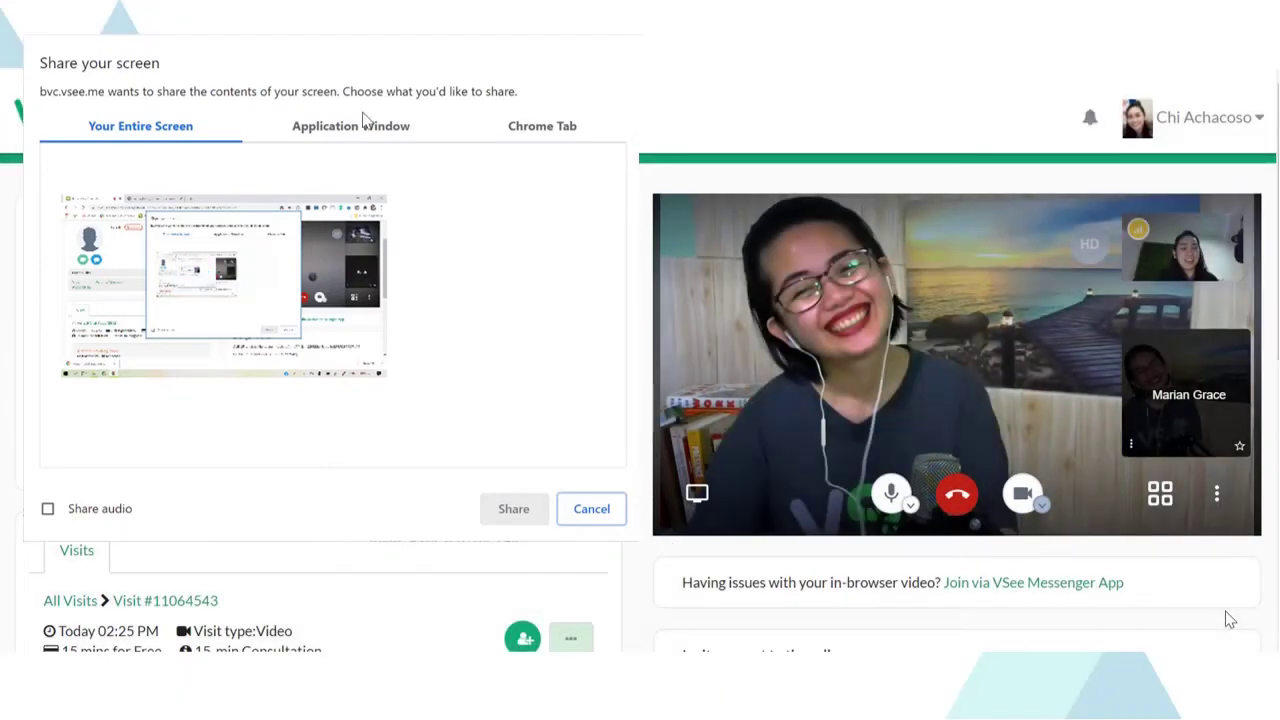
{"action": "left_click", "coordinate": [368, 128]}
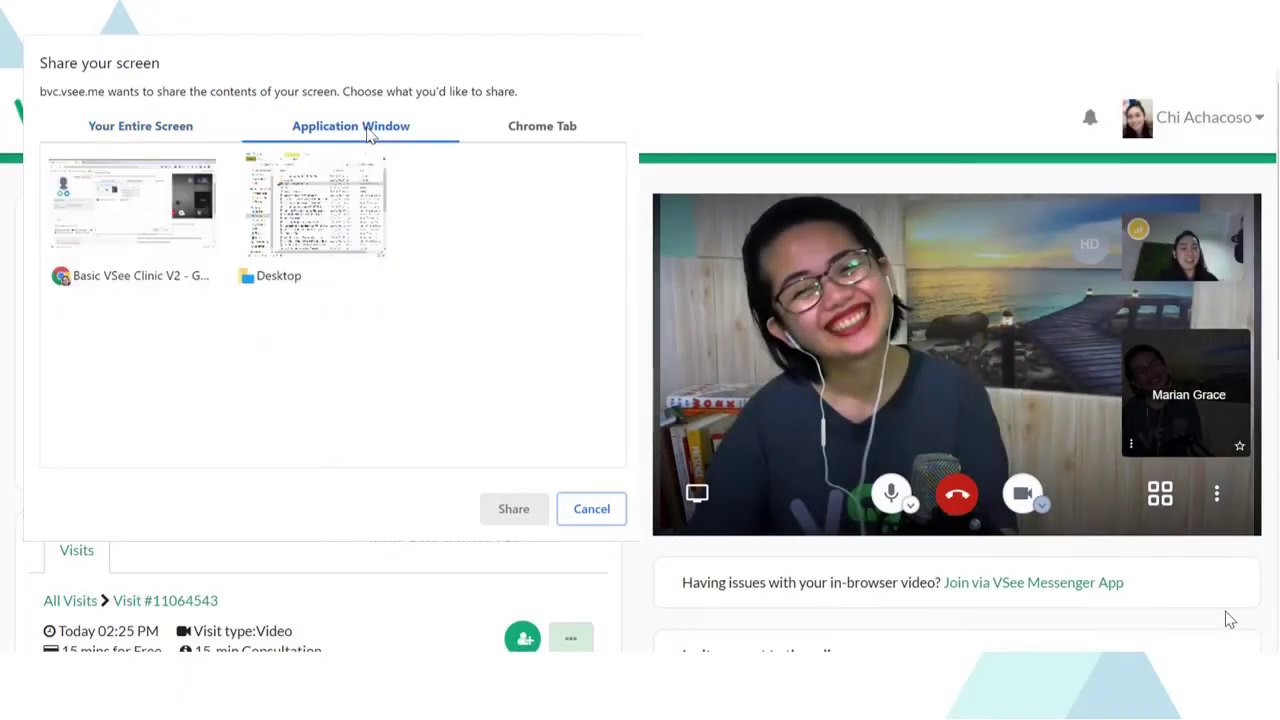
{"action": "left_click", "coordinate": [549, 136]}
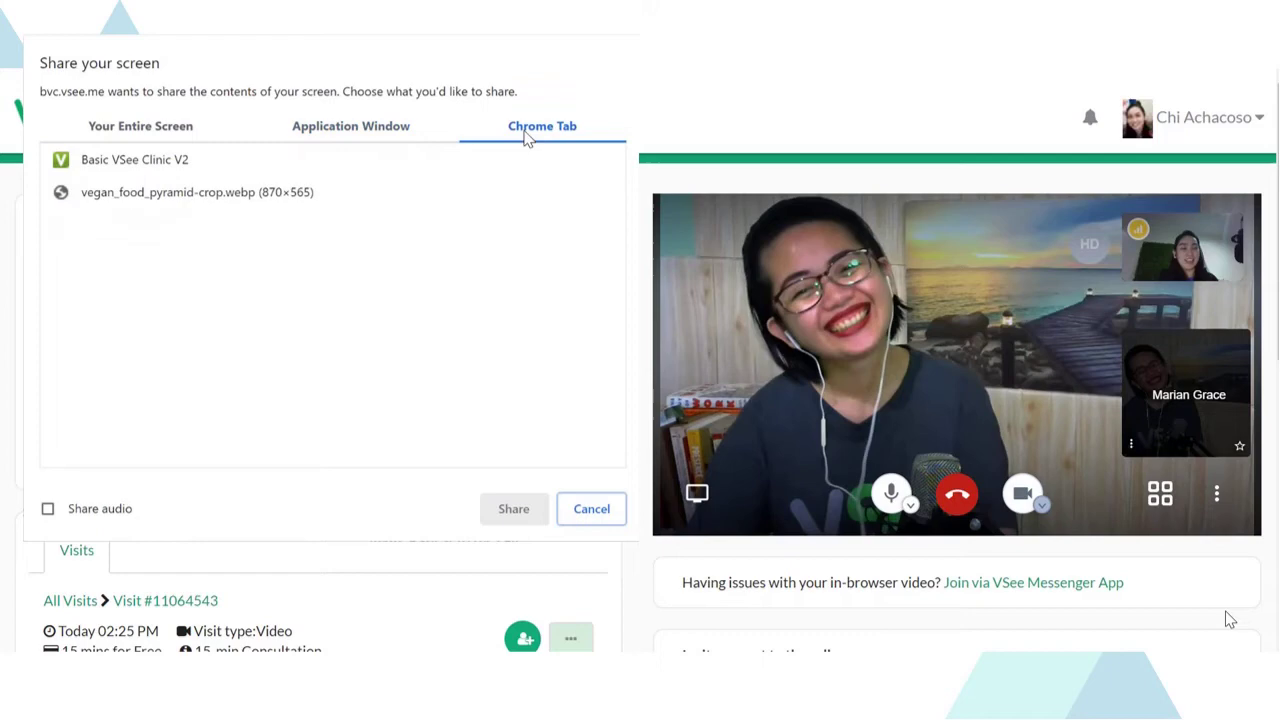
{"action": "left_click", "coordinate": [117, 204]}
{"action": "left_click", "coordinate": [514, 509]}
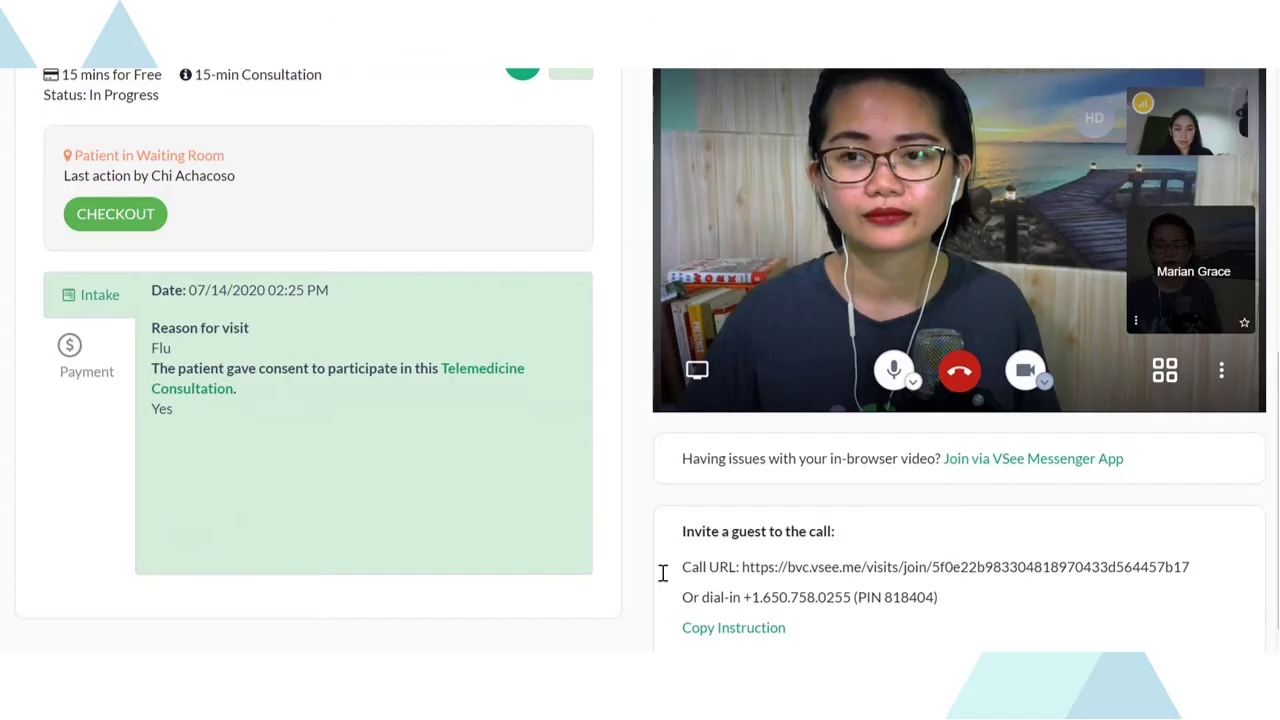
- Check the meeting's guest invitation and visit options, then go to the Patients list
{"action": "scroll", "coordinate": [943, 563], "scroll_direction": "up", "scroll_amount": 2}
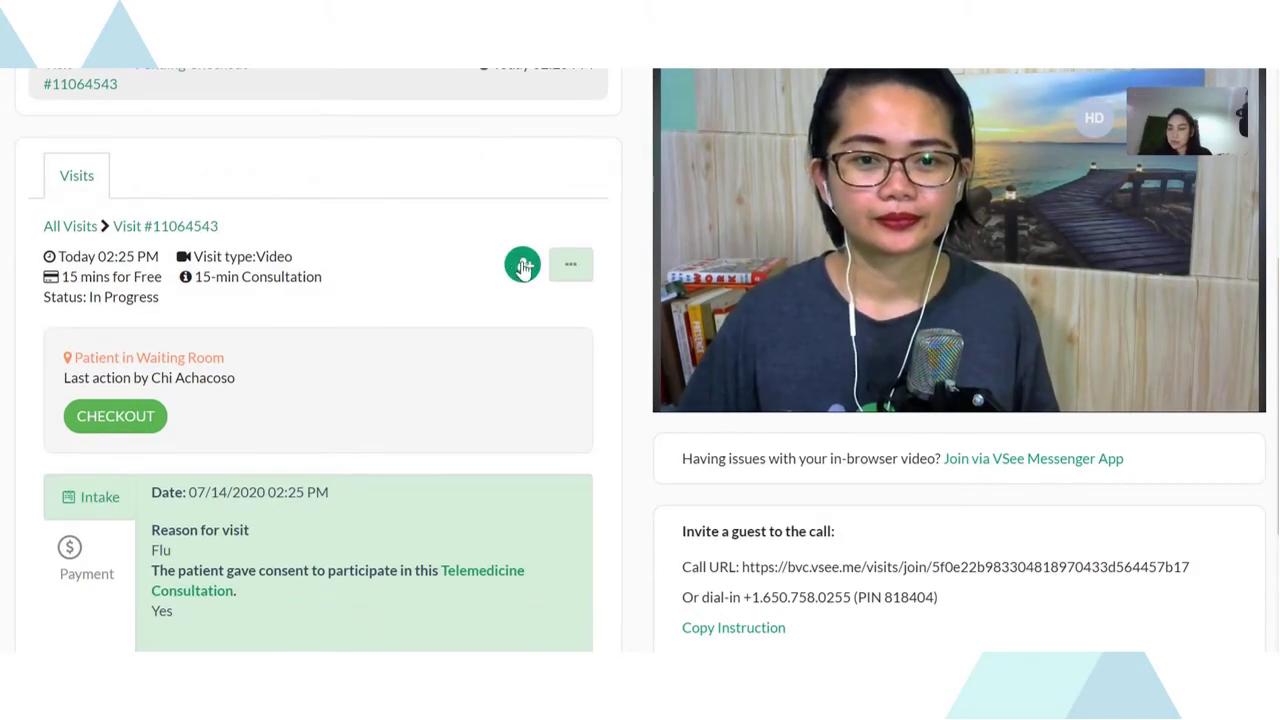
{"action": "left_click", "coordinate": [521, 263]}
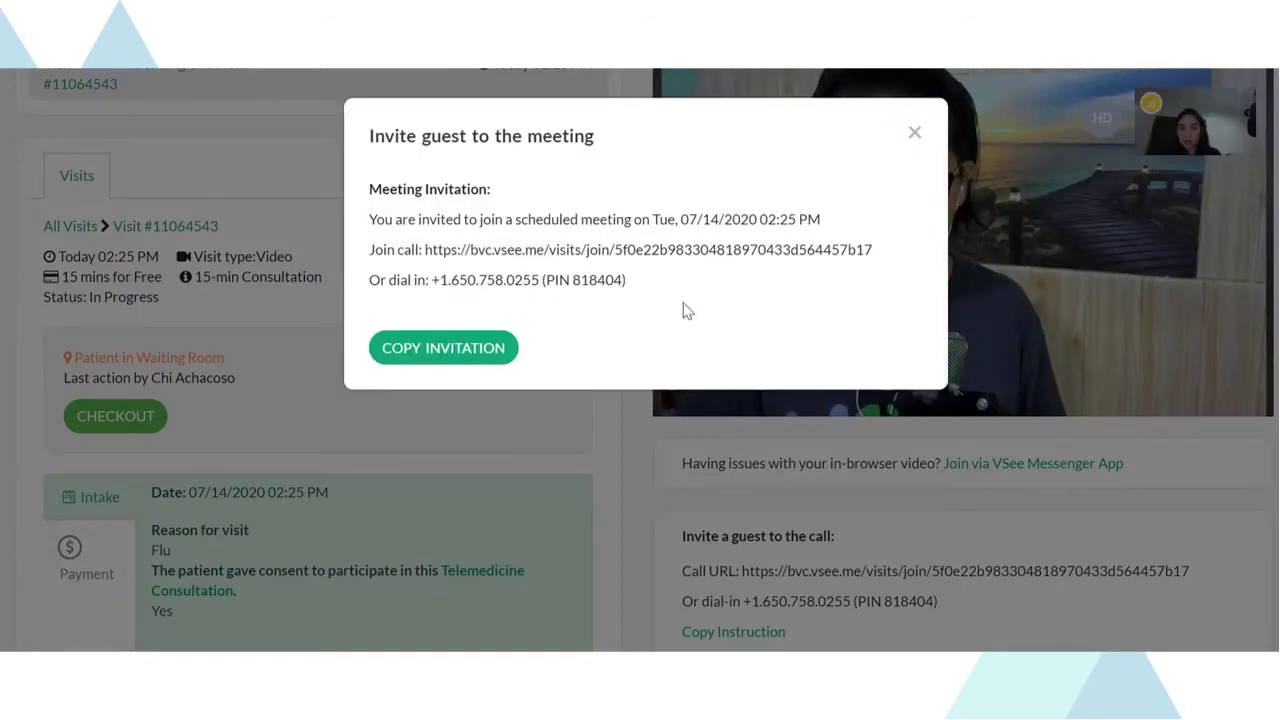
{"action": "left_click", "coordinate": [913, 131]}
{"action": "left_click", "coordinate": [570, 264]}
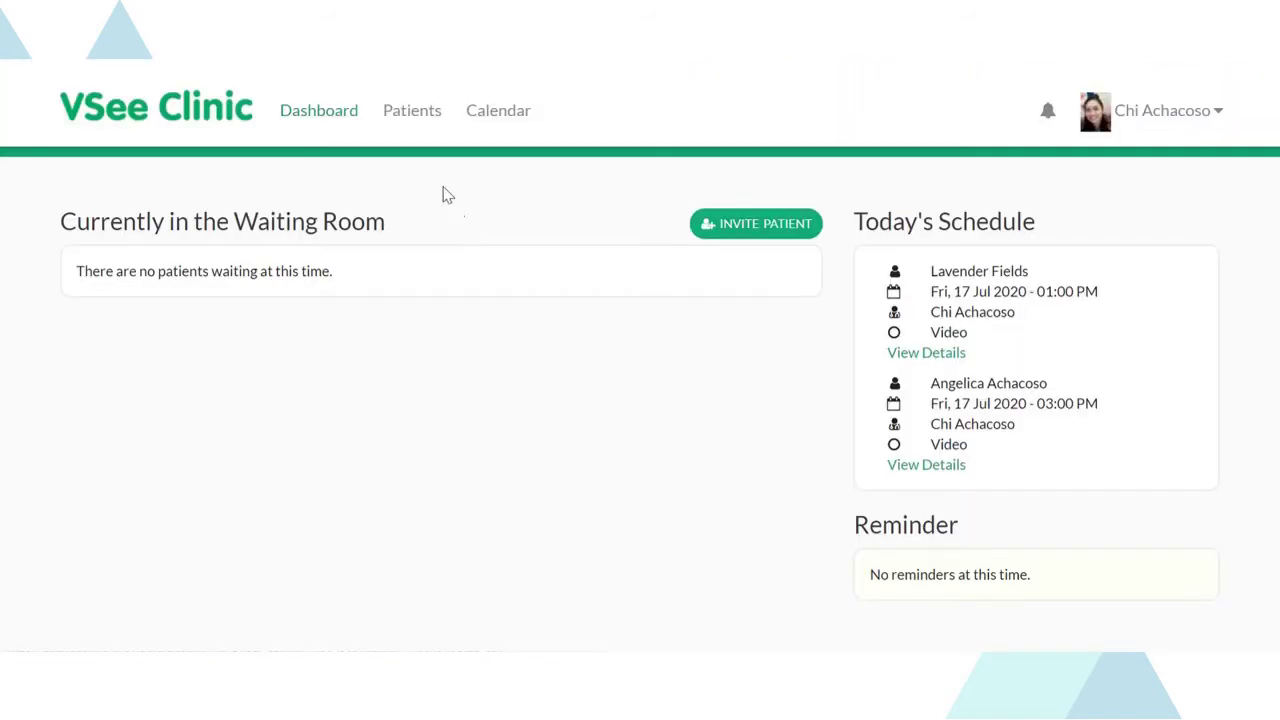
{"action": "left_click", "coordinate": [405, 117]}
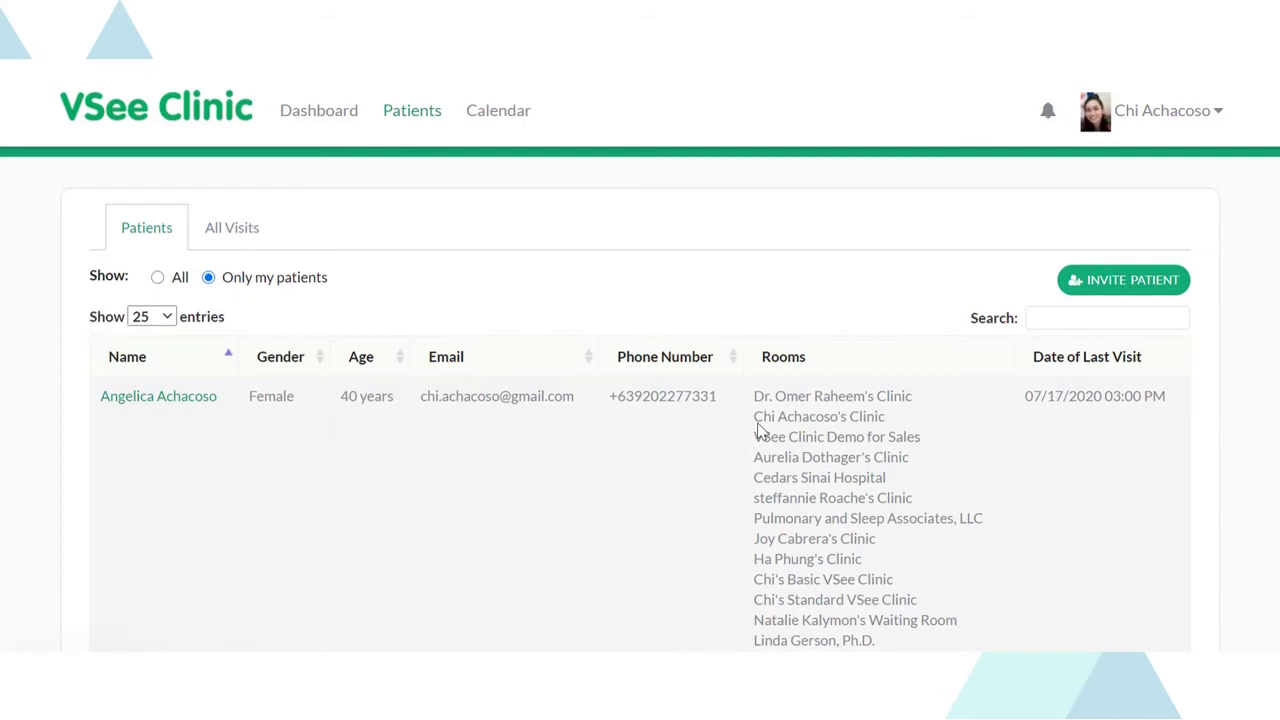
- Browse the Patients table and All Visits history, then return to the Dashboard
{"action": "scroll", "coordinate": [1126, 420], "scroll_direction": "down", "scroll_amount": 4}
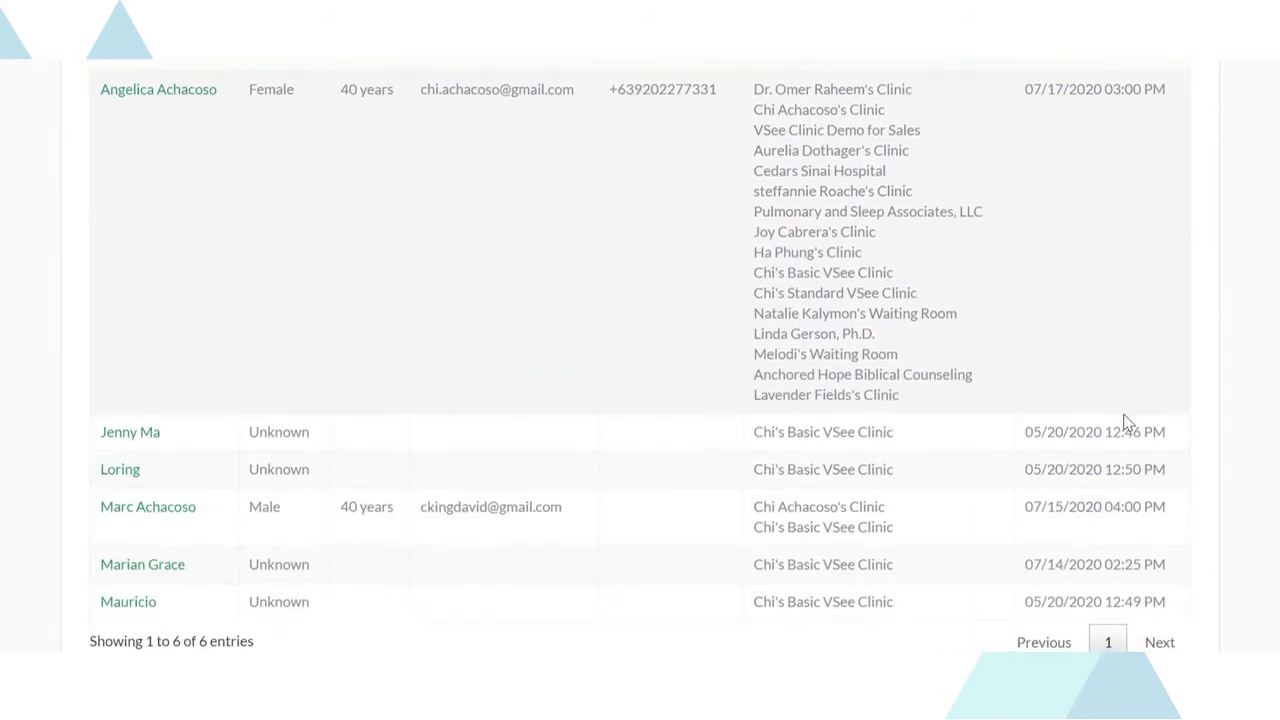
{"action": "scroll", "coordinate": [1125, 414], "scroll_direction": "up", "scroll_amount": 3}
{"action": "scroll", "coordinate": [1125, 414], "scroll_direction": "up", "scroll_amount": 2}
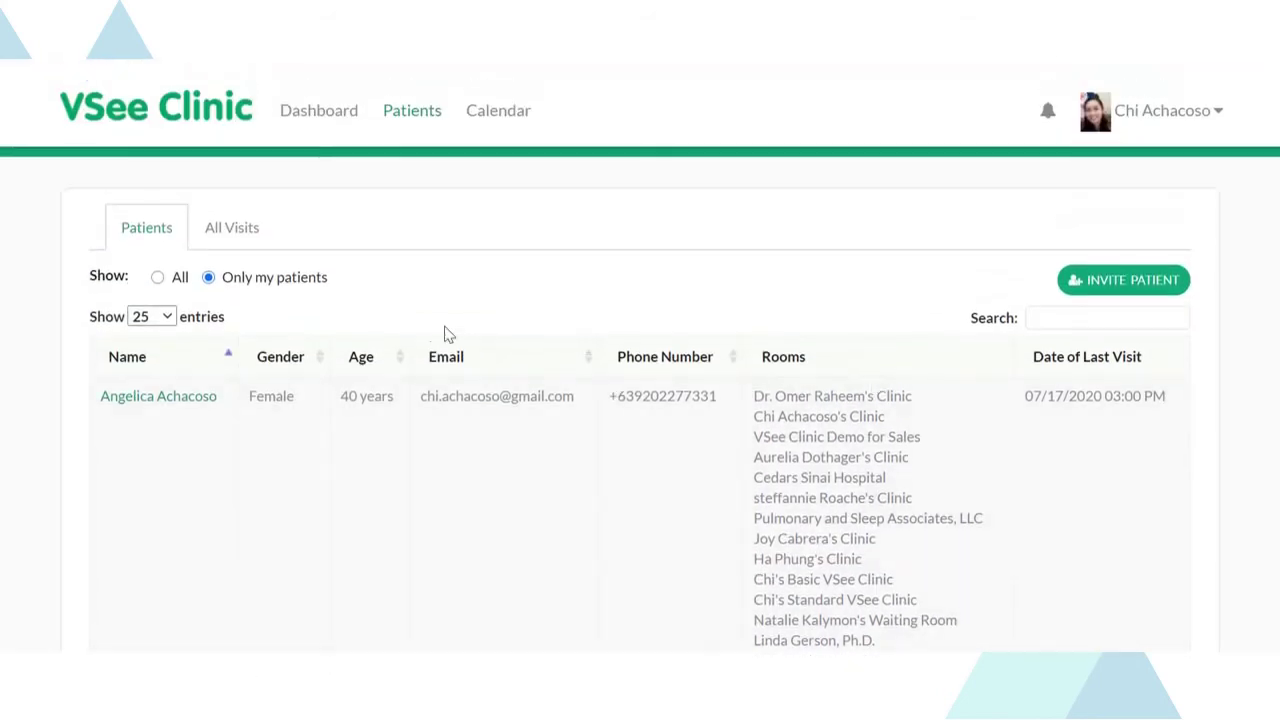
{"action": "left_click", "coordinate": [231, 227]}
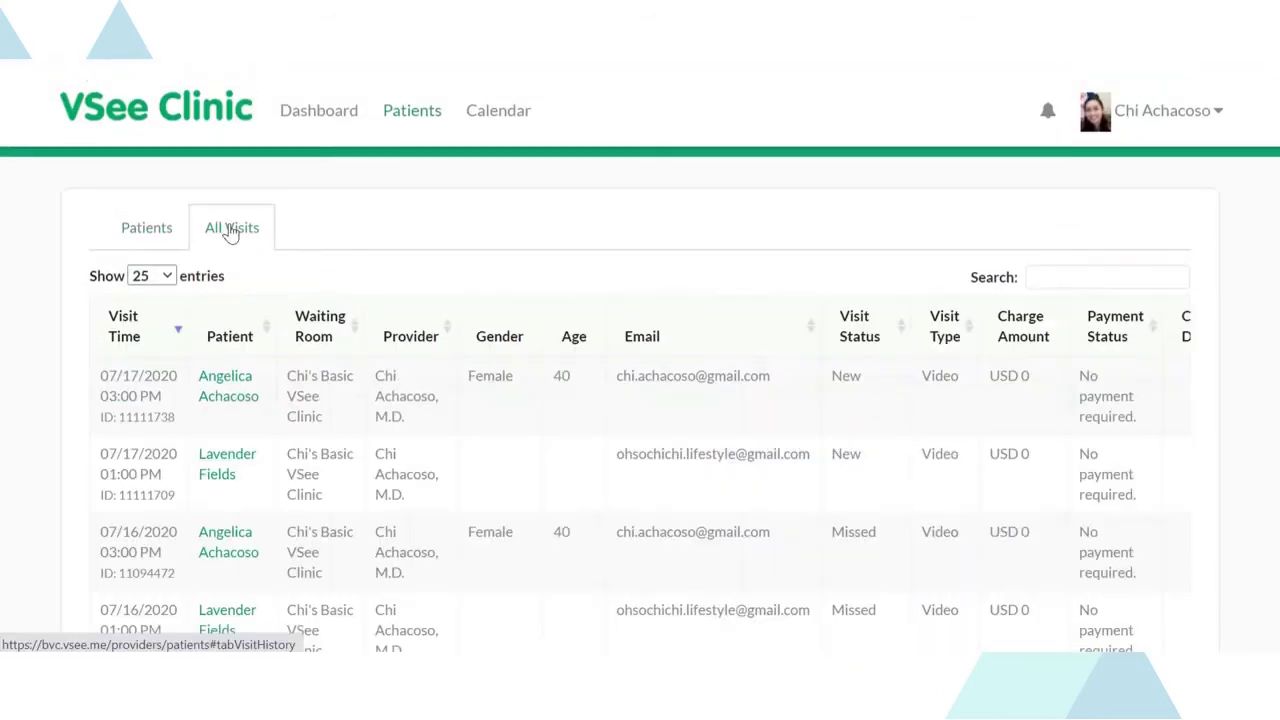
{"action": "left_click", "coordinate": [148, 231]}
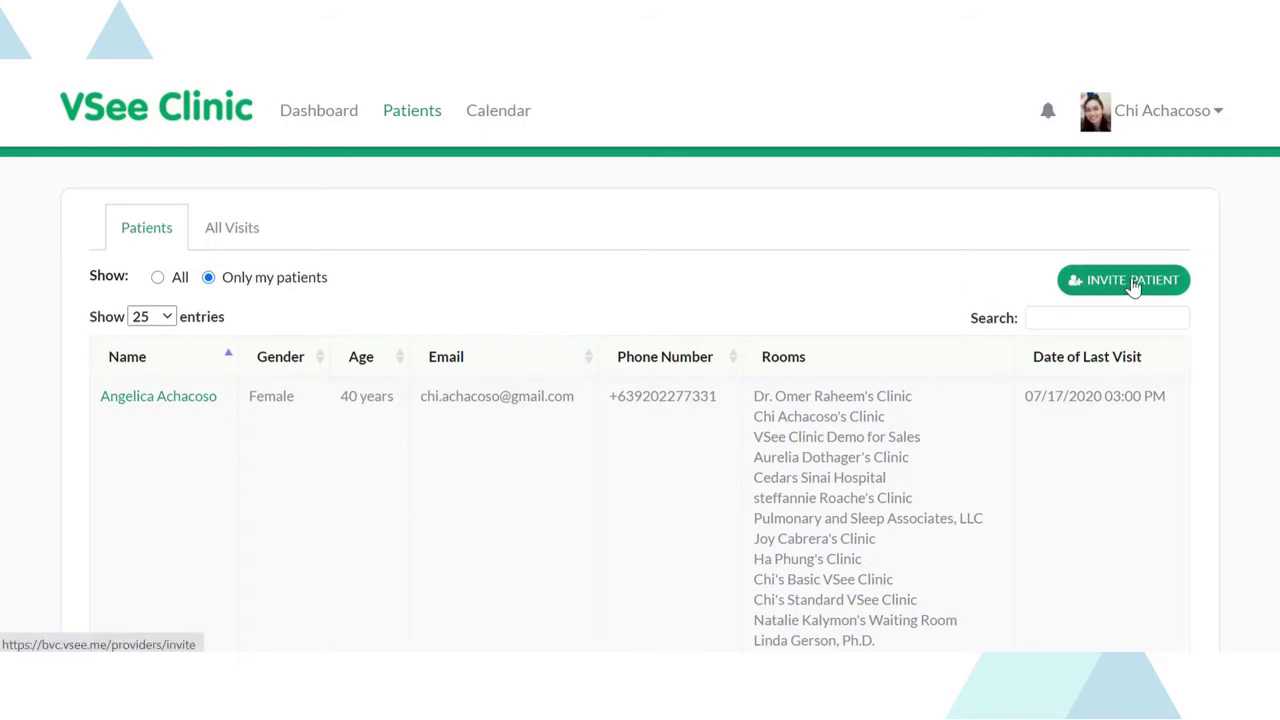
{"action": "left_click", "coordinate": [327, 114]}
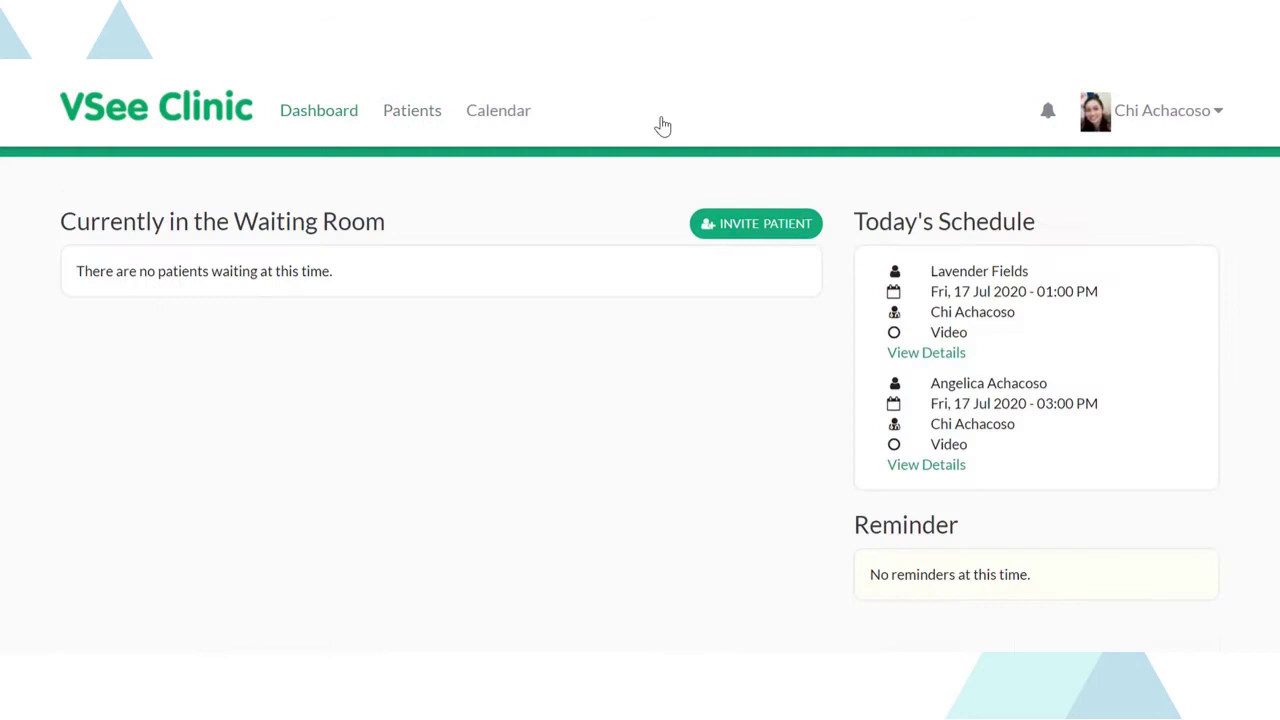
- Email the patient an invitation: 'Hi I will meet you for your follow up visit tomorrow at 2:00 PM'
{"action": "left_click", "coordinate": [745, 235]}
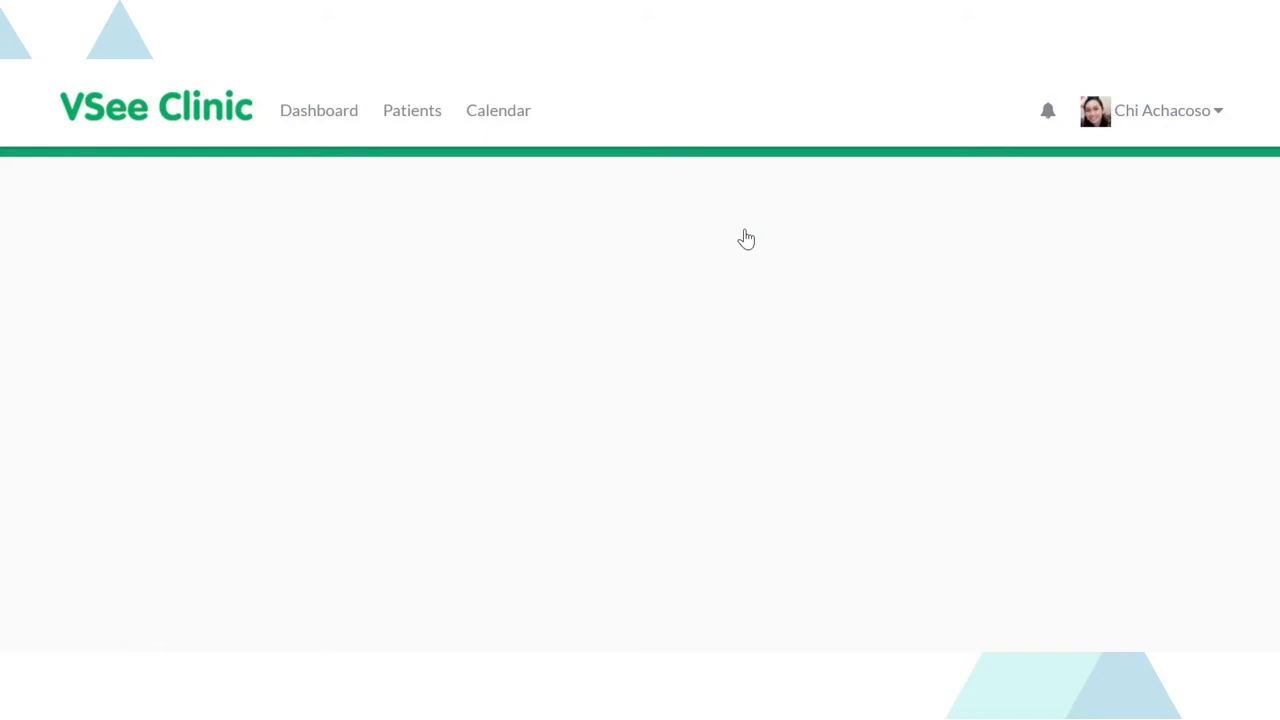
{"action": "left_click", "coordinate": [533, 396]}
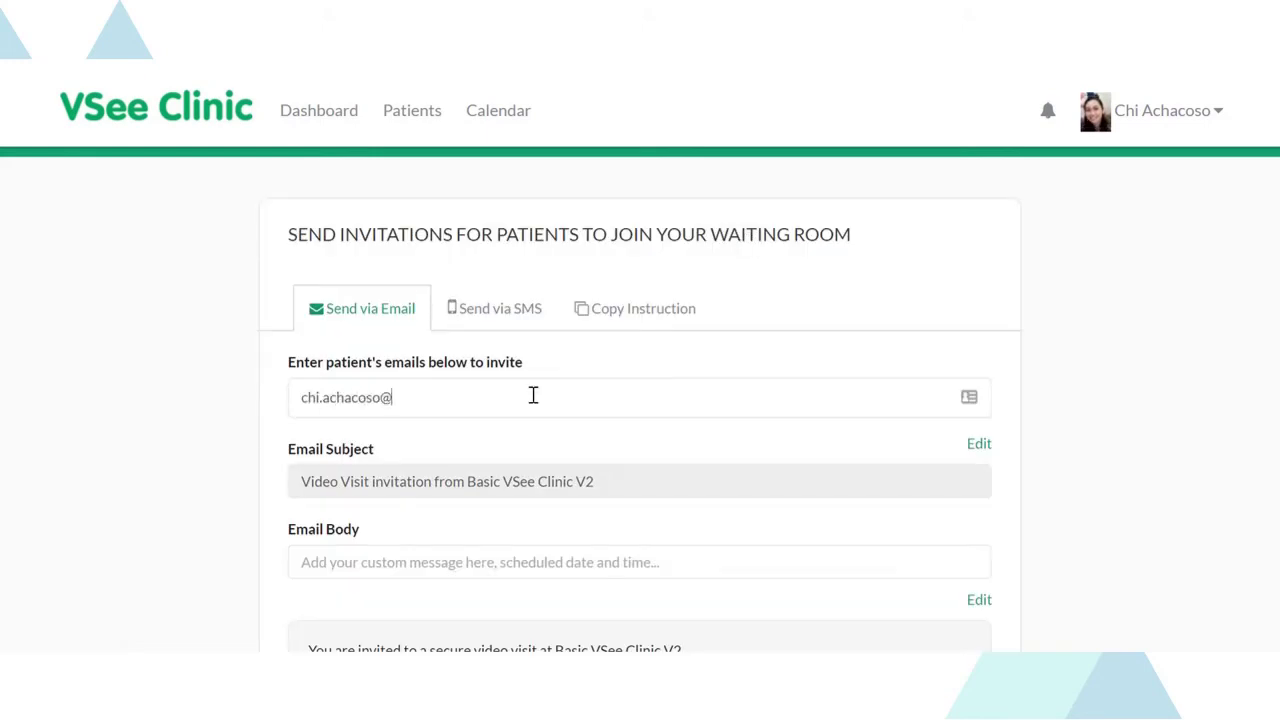
{"action": "scroll", "coordinate": [533, 396], "scroll_direction": "down", "scroll_amount": 3}
{"action": "left_click", "coordinate": [466, 311]}
{"action": "type", "text": "Hi I will meet you for your follow u"}
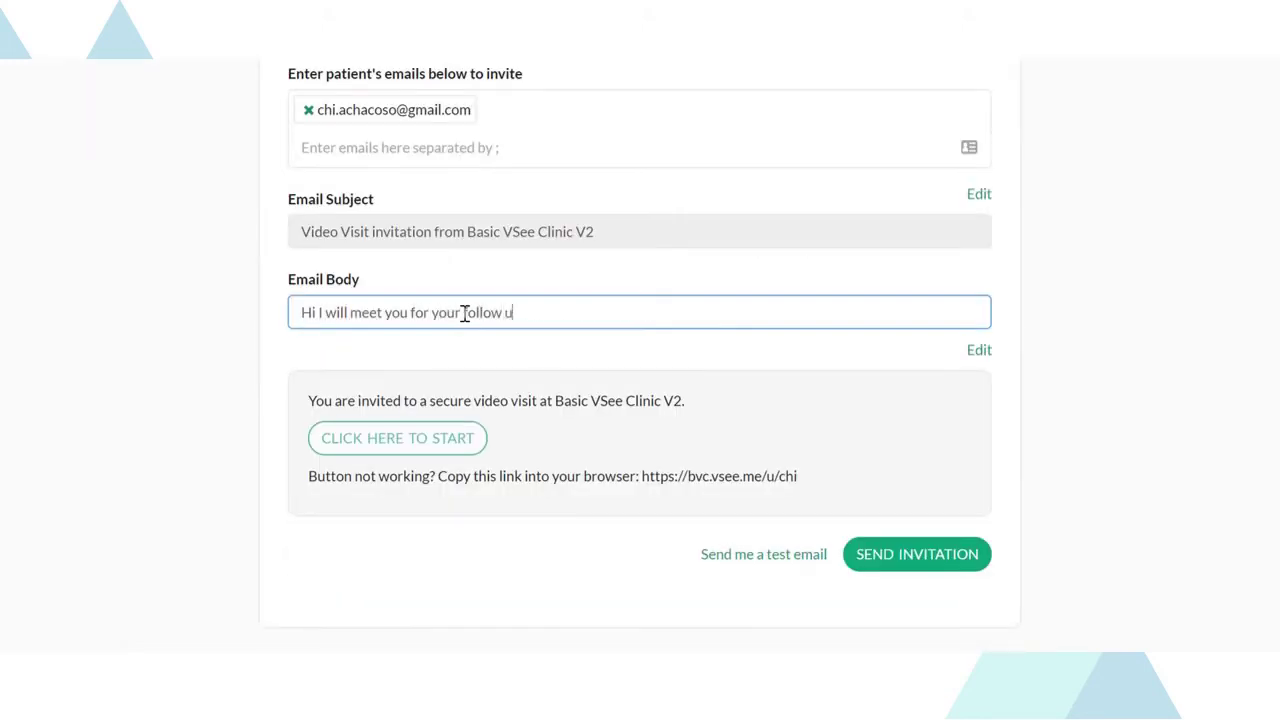
{"action": "type", "text": "p visit tomorrow at 2:00 PM"}
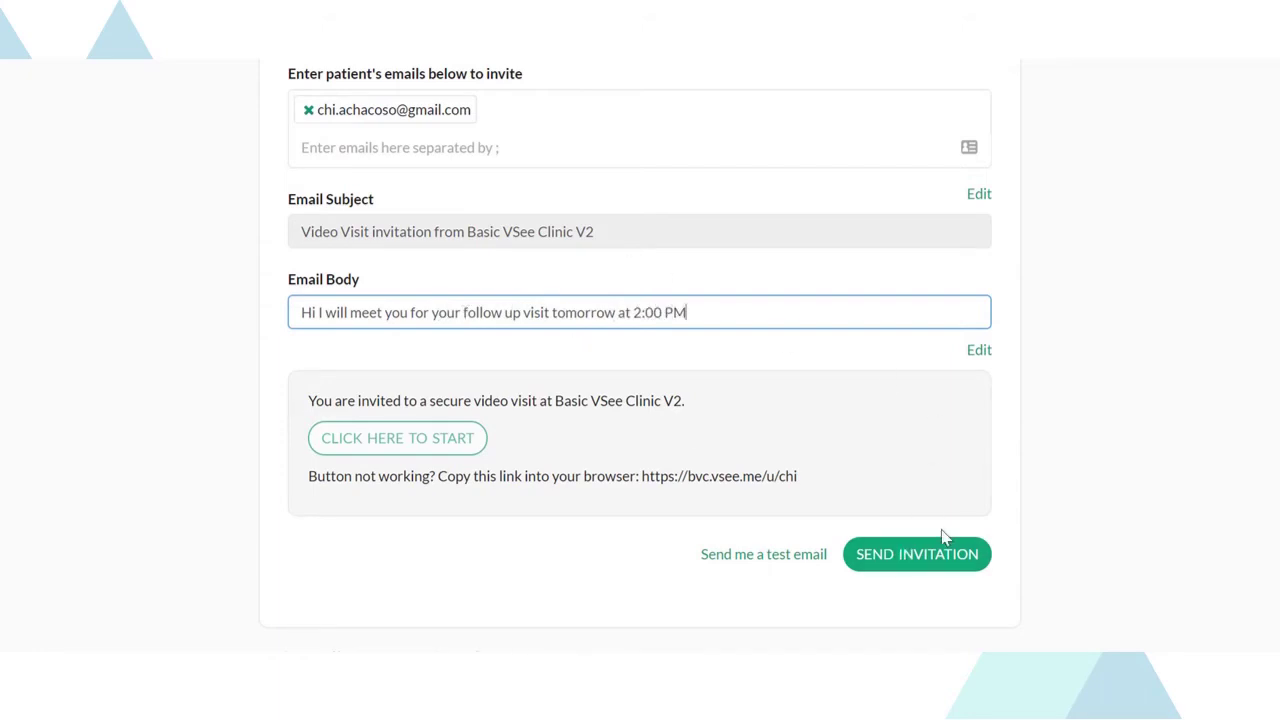
{"action": "left_click", "coordinate": [902, 558]}
- View the Send via SMS option and copy the invitation instructions to the clipboard
{"action": "scroll", "coordinate": [794, 300], "scroll_direction": "up", "scroll_amount": 3}
{"action": "left_click", "coordinate": [500, 228]}
{"action": "left_click", "coordinate": [442, 390]}
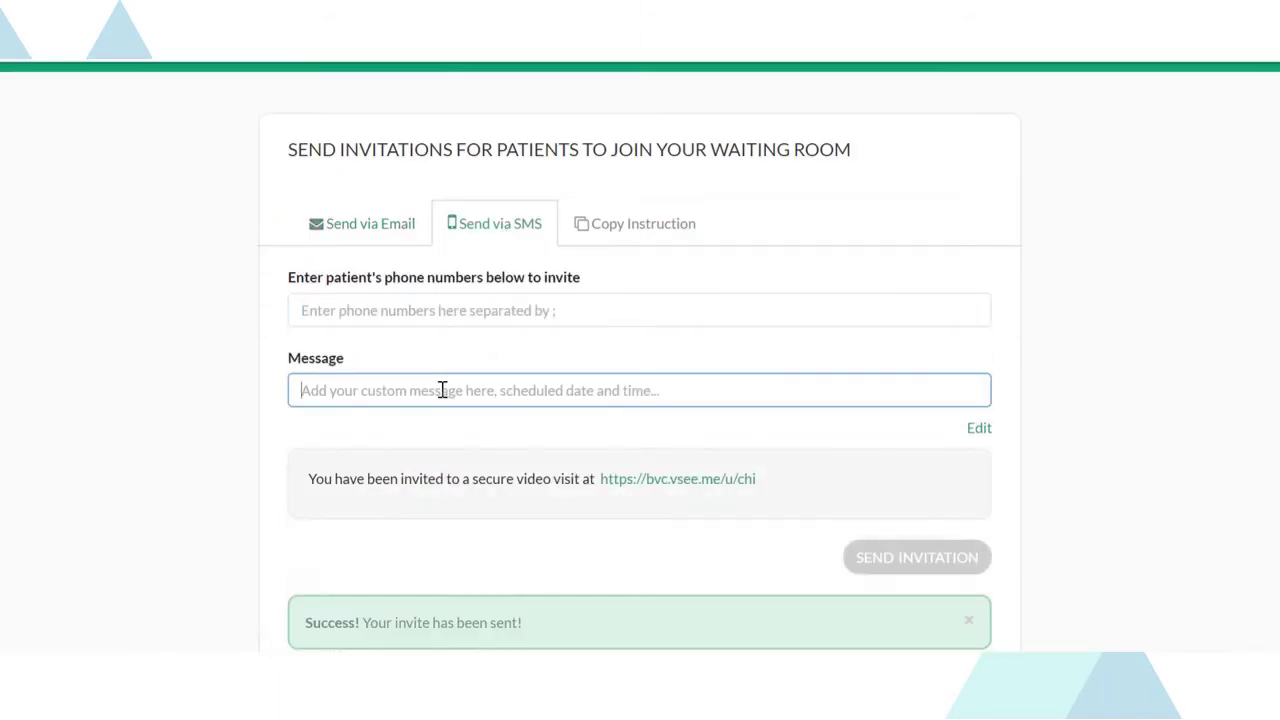
{"action": "left_click", "coordinate": [621, 228]}
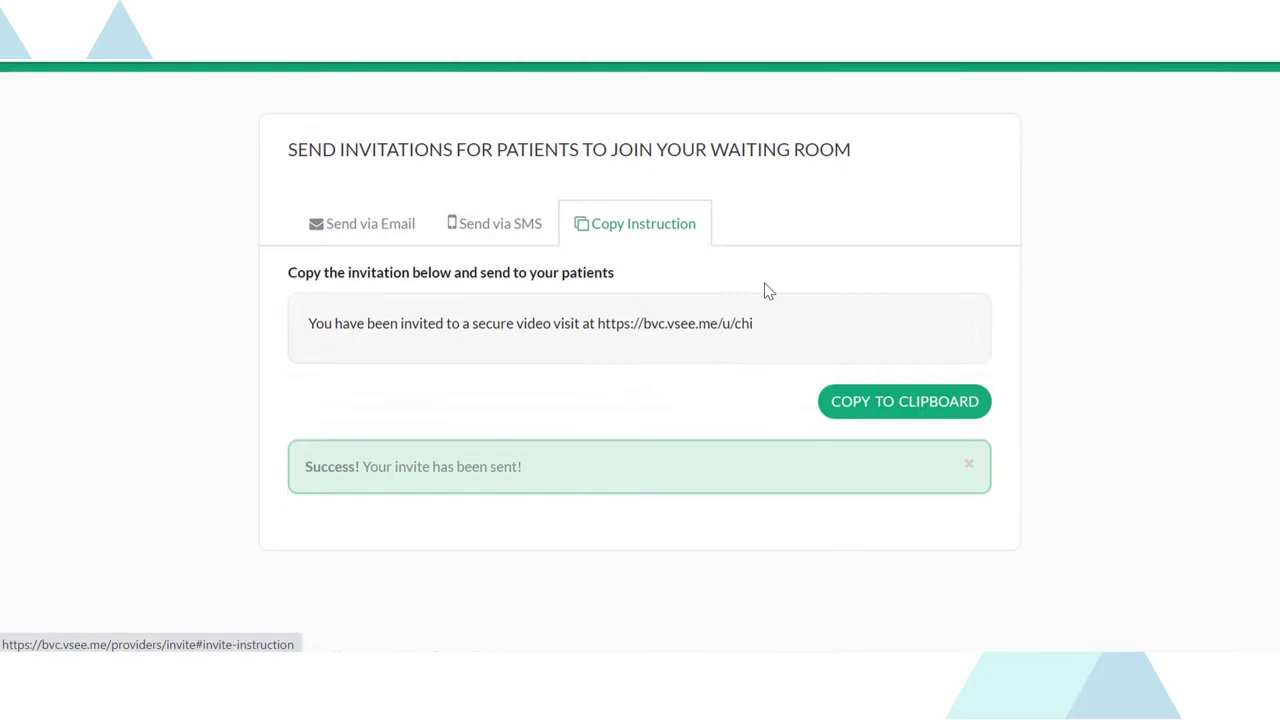
{"action": "left_click", "coordinate": [884, 402]}
{"action": "scroll", "coordinate": [935, 326], "scroll_direction": "up", "scroll_amount": 1}
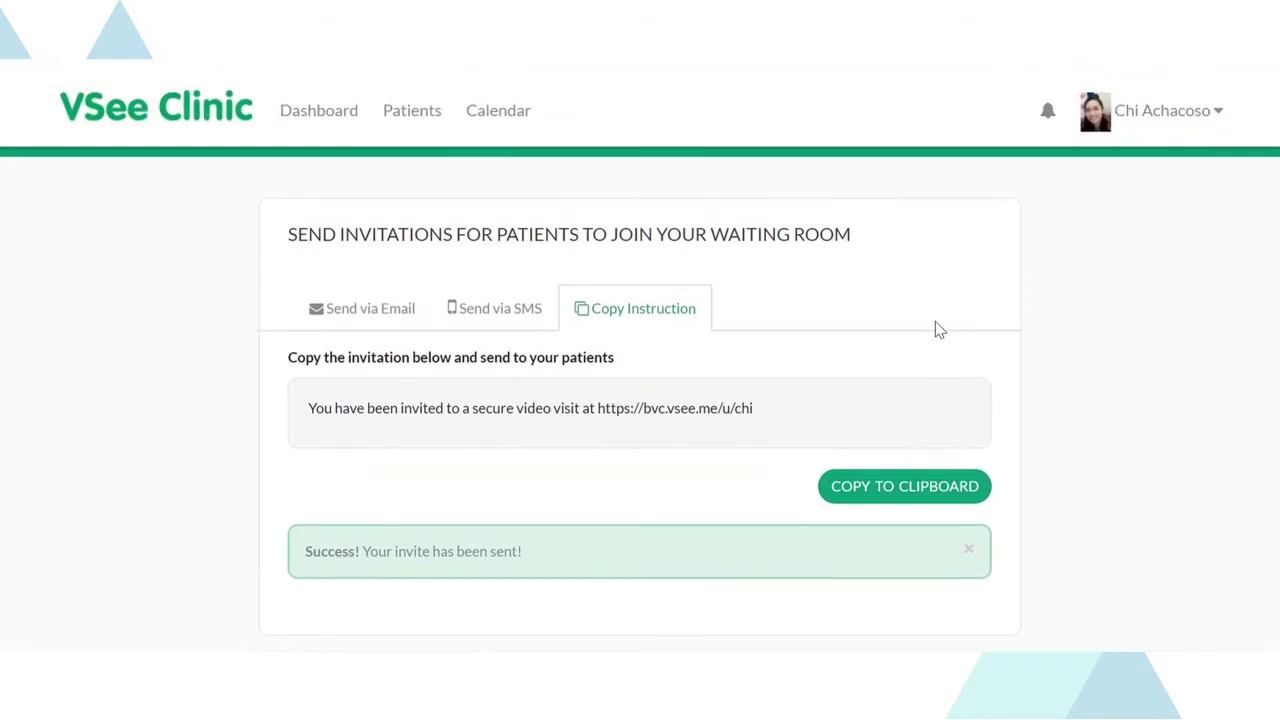
- Begin booking a new-patient appointment on the calendar, then back out and close the dialog
{"action": "left_click", "coordinate": [498, 113]}
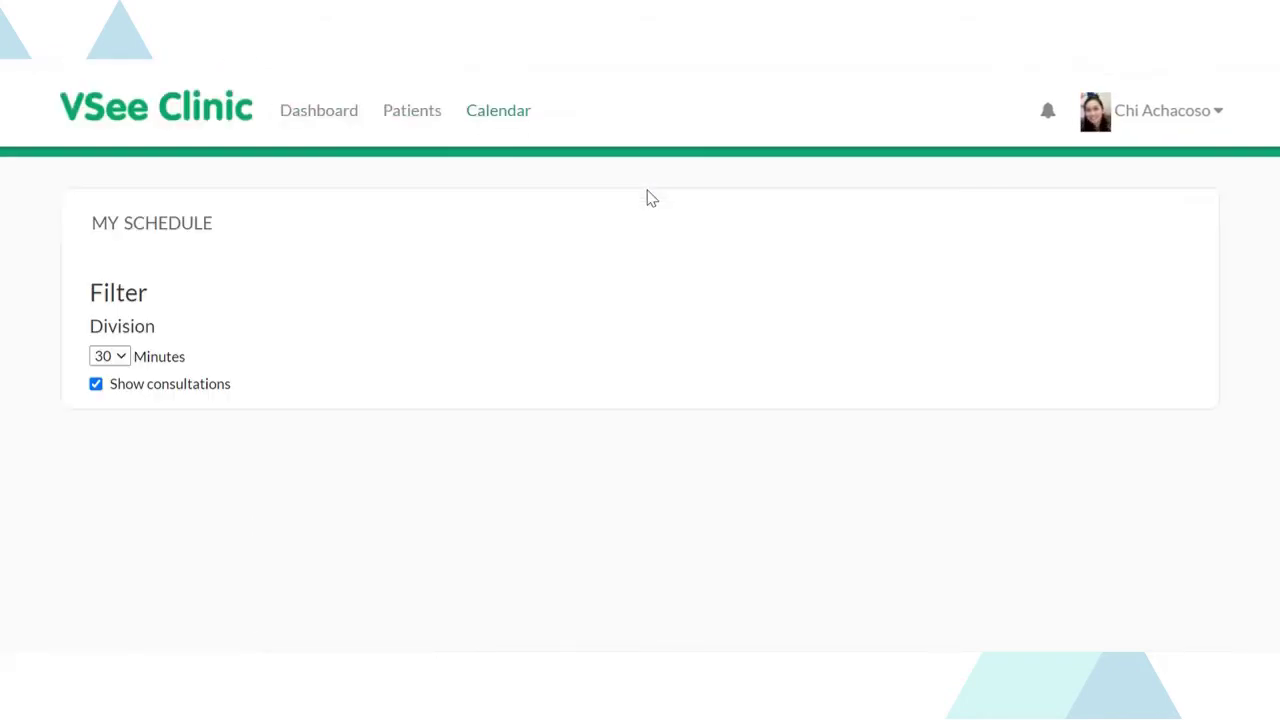
{"action": "left_click", "coordinate": [566, 492]}
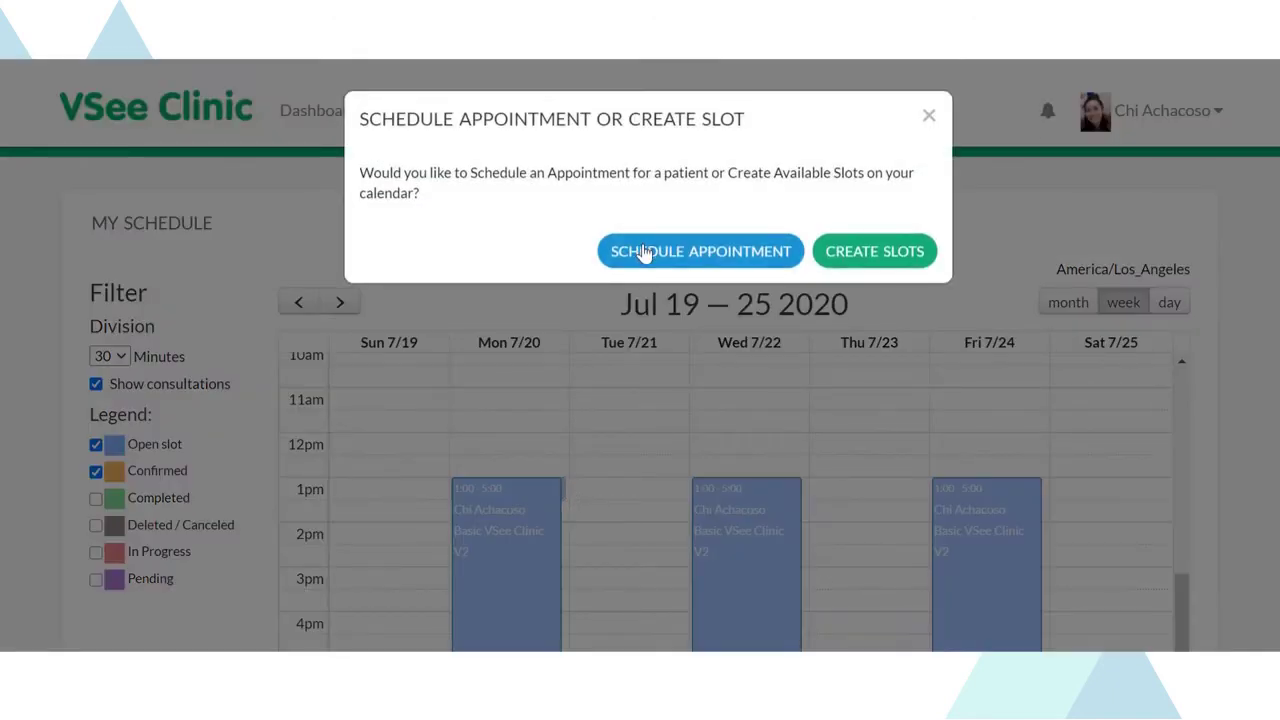
{"action": "left_click", "coordinate": [644, 252]}
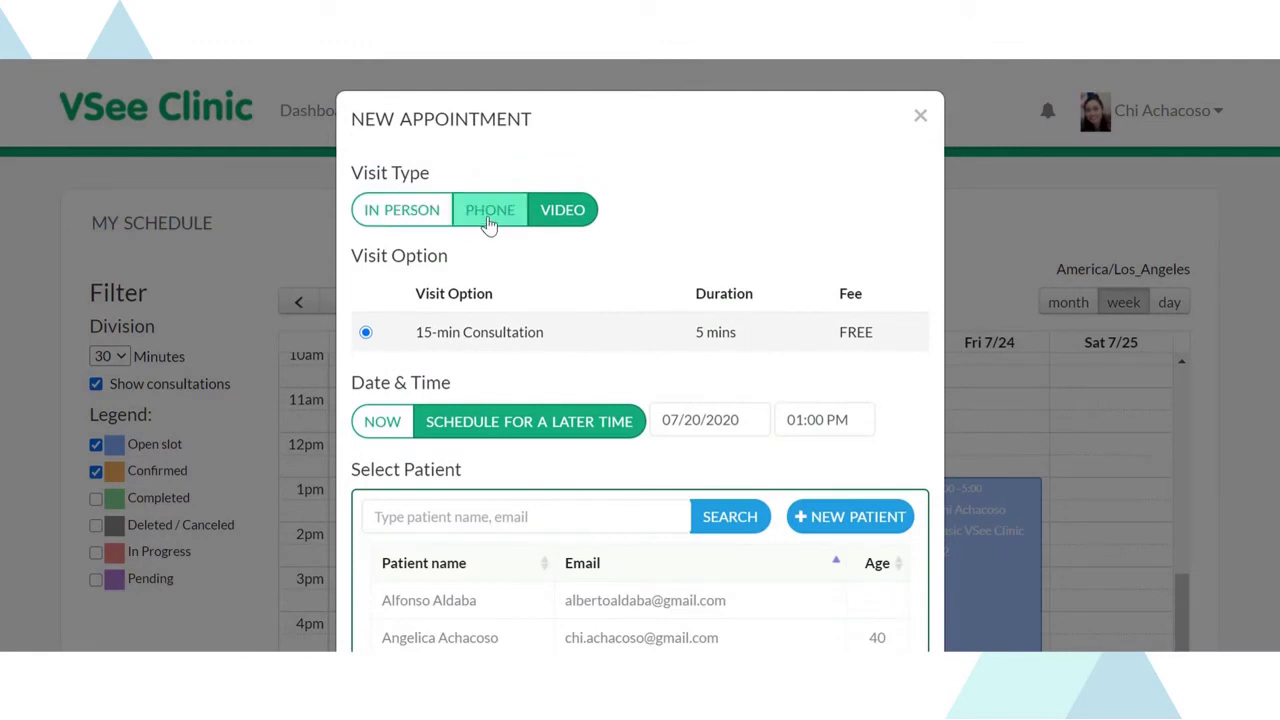
{"action": "scroll", "coordinate": [457, 477], "scroll_direction": "down", "scroll_amount": 3}
{"action": "left_click", "coordinate": [847, 312]}
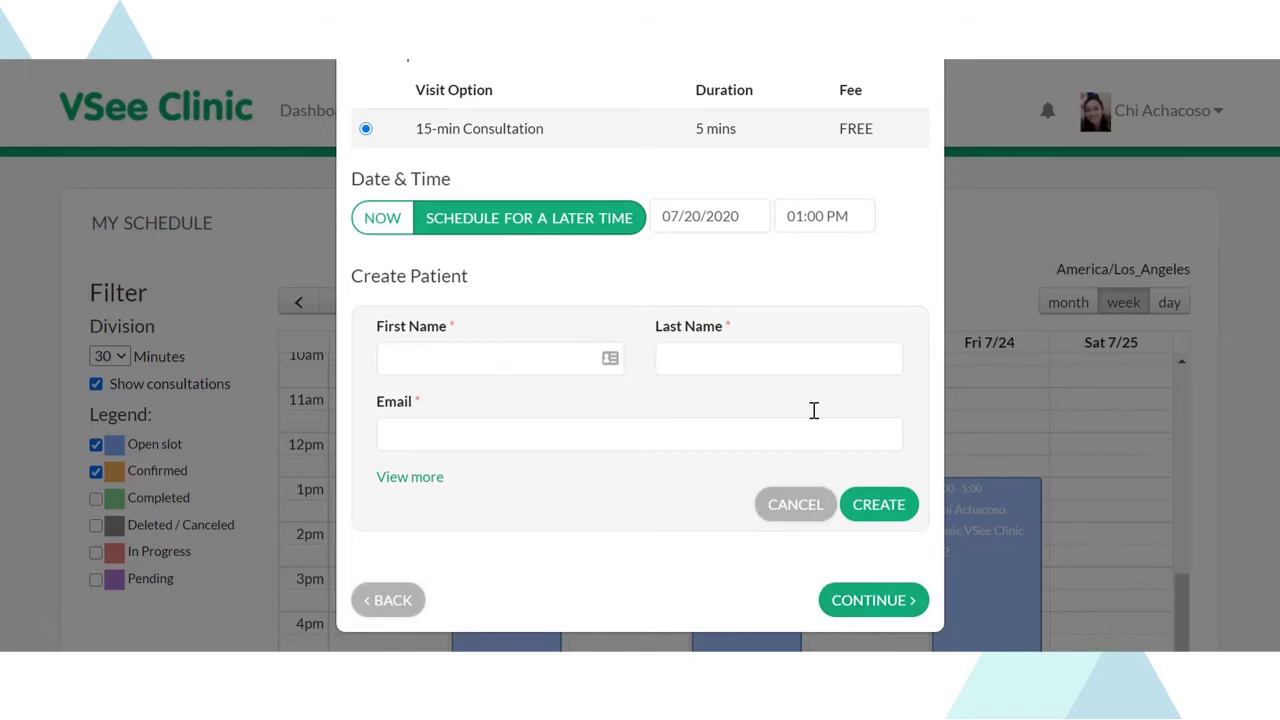
{"action": "left_click", "coordinate": [405, 601]}
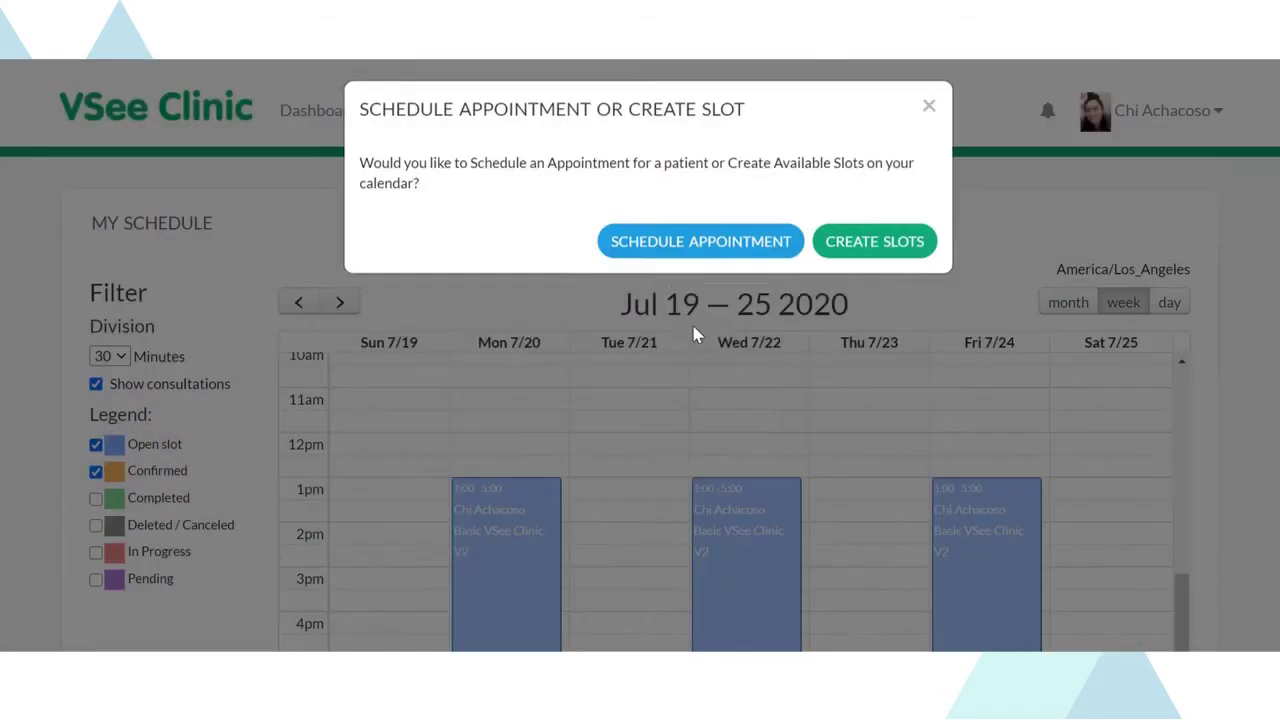
{"action": "left_click", "coordinate": [929, 118]}
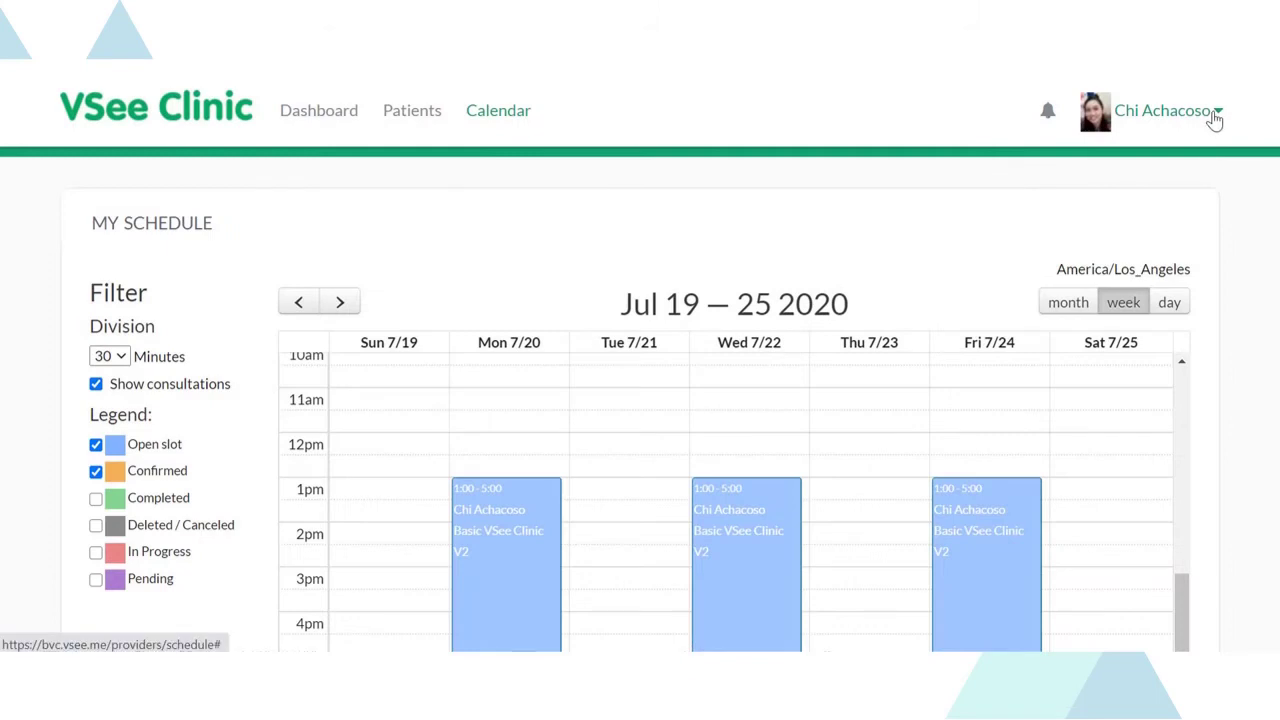
- Edit the provider's My Account profile and save it with UPDATE
{"action": "left_click", "coordinate": [1214, 118]}
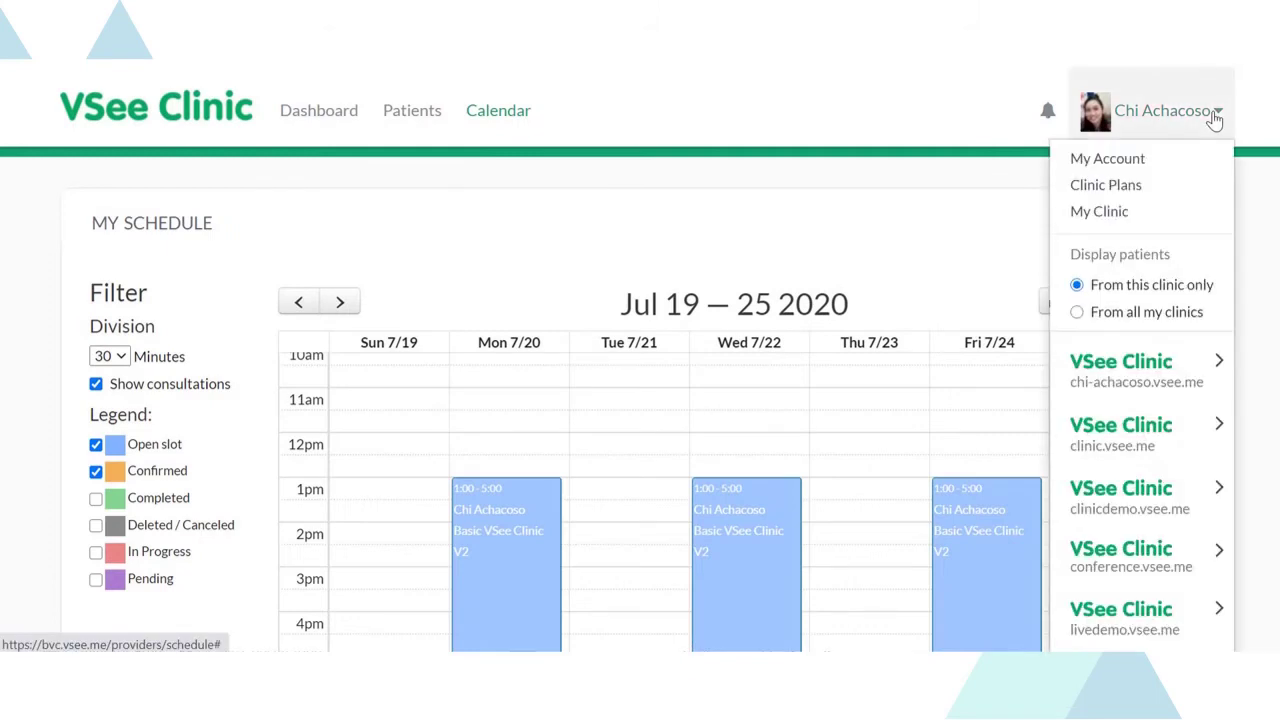
{"action": "left_click", "coordinate": [1110, 160]}
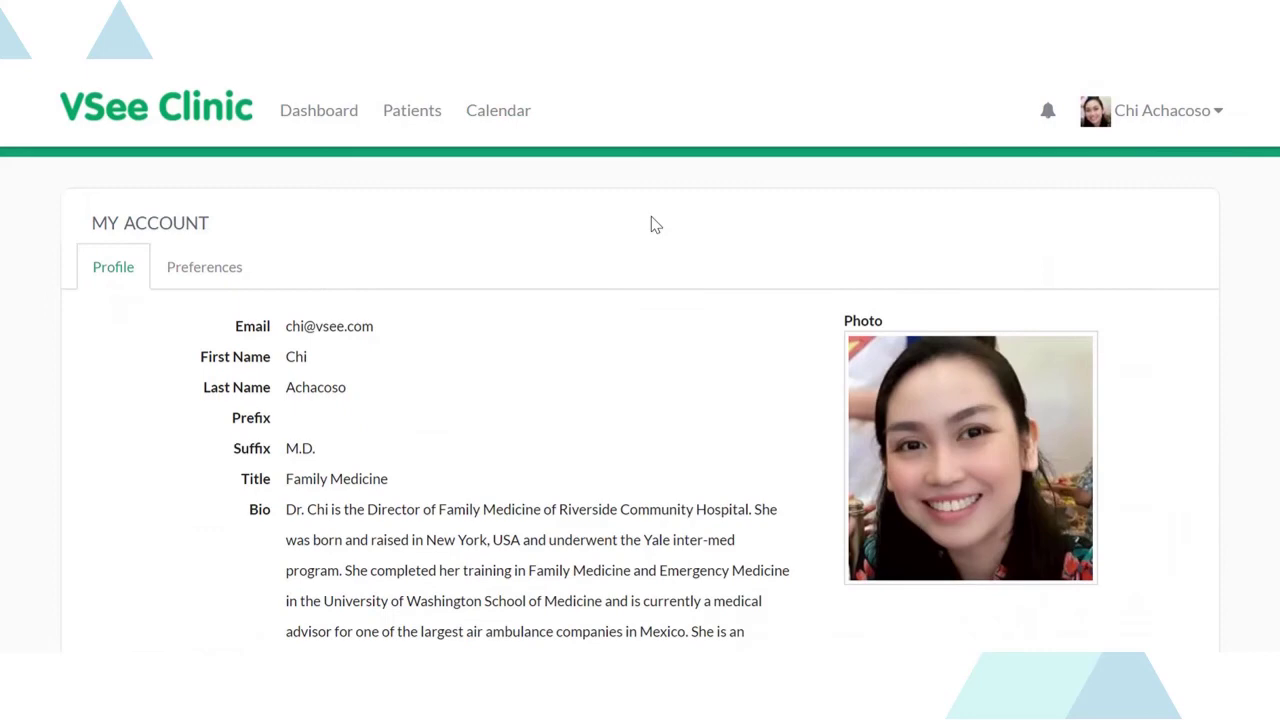
{"action": "scroll", "coordinate": [651, 223], "scroll_direction": "down", "scroll_amount": 1}
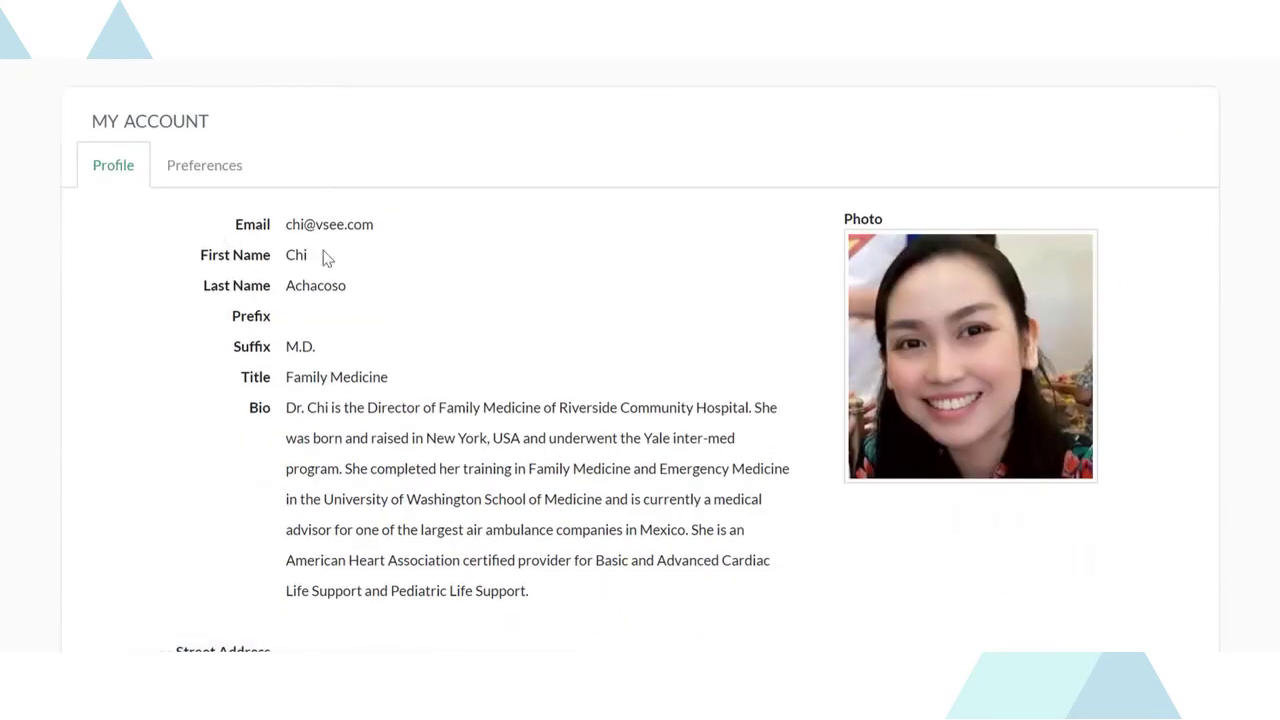
{"action": "scroll", "coordinate": [749, 391], "scroll_direction": "down", "scroll_amount": 6}
{"action": "left_click", "coordinate": [300, 530]}
{"action": "scroll", "coordinate": [631, 289], "scroll_direction": "down", "scroll_amount": 3}
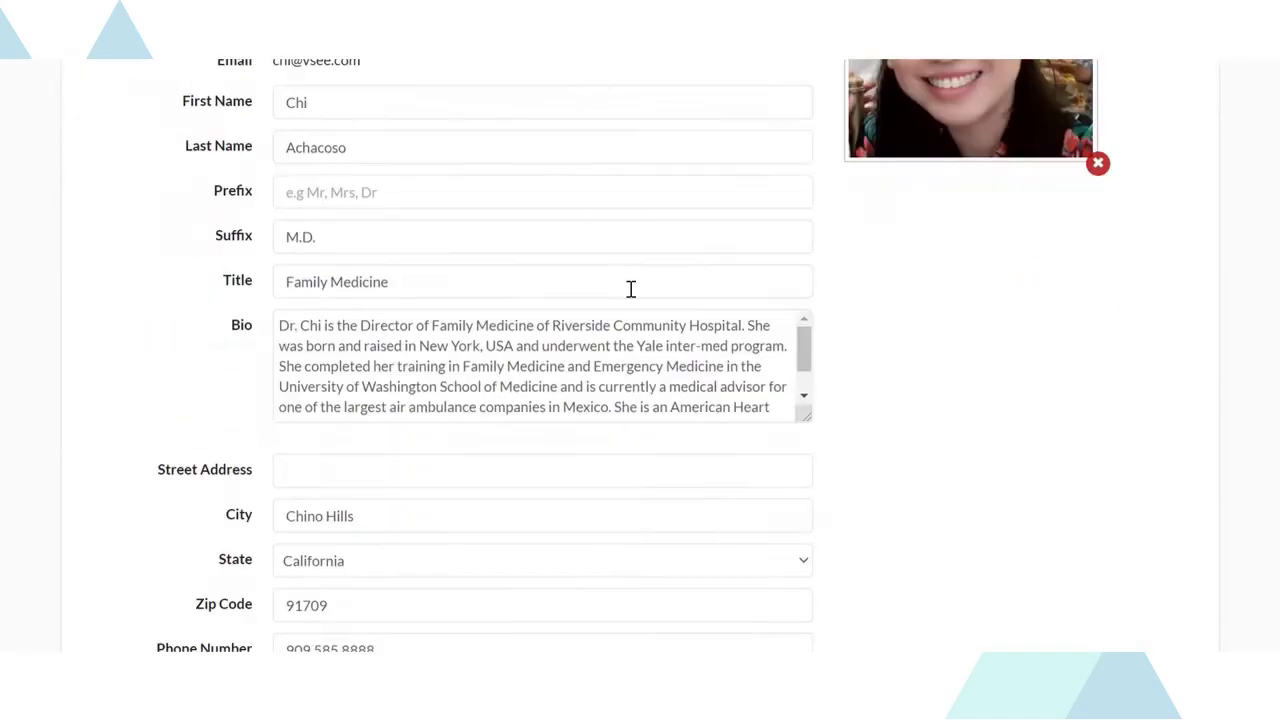
{"action": "scroll", "coordinate": [851, 389], "scroll_direction": "down", "scroll_amount": 6}
{"action": "left_click", "coordinate": [397, 535]}
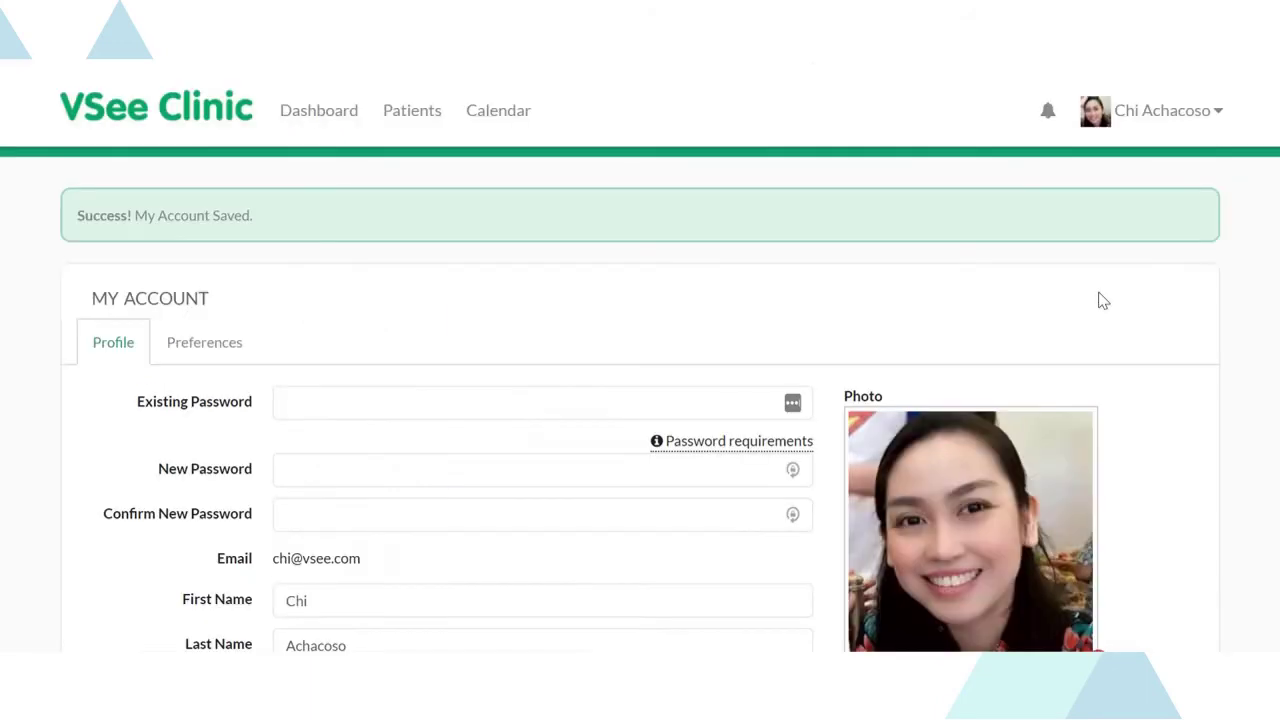
- Set 'Join video call via' to 'Join via web browser' in Preferences and save
{"action": "left_click", "coordinate": [180, 343]}
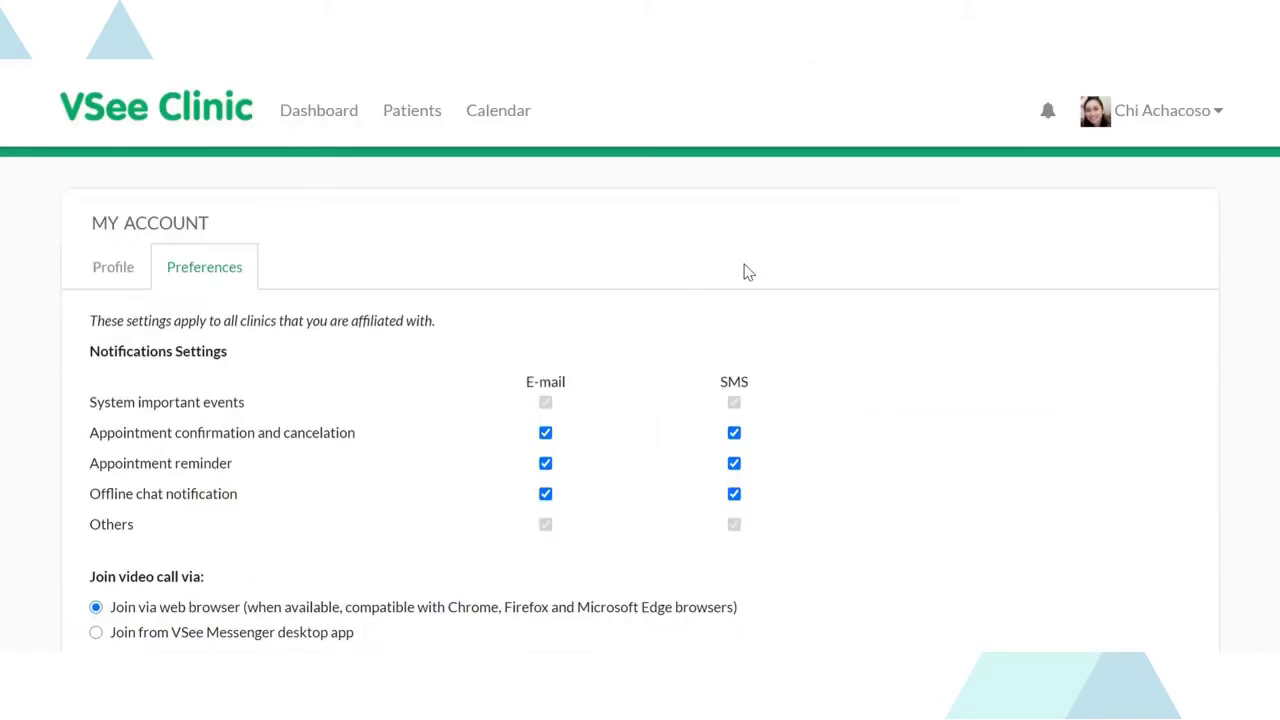
{"action": "scroll", "coordinate": [745, 272], "scroll_direction": "down", "scroll_amount": 1}
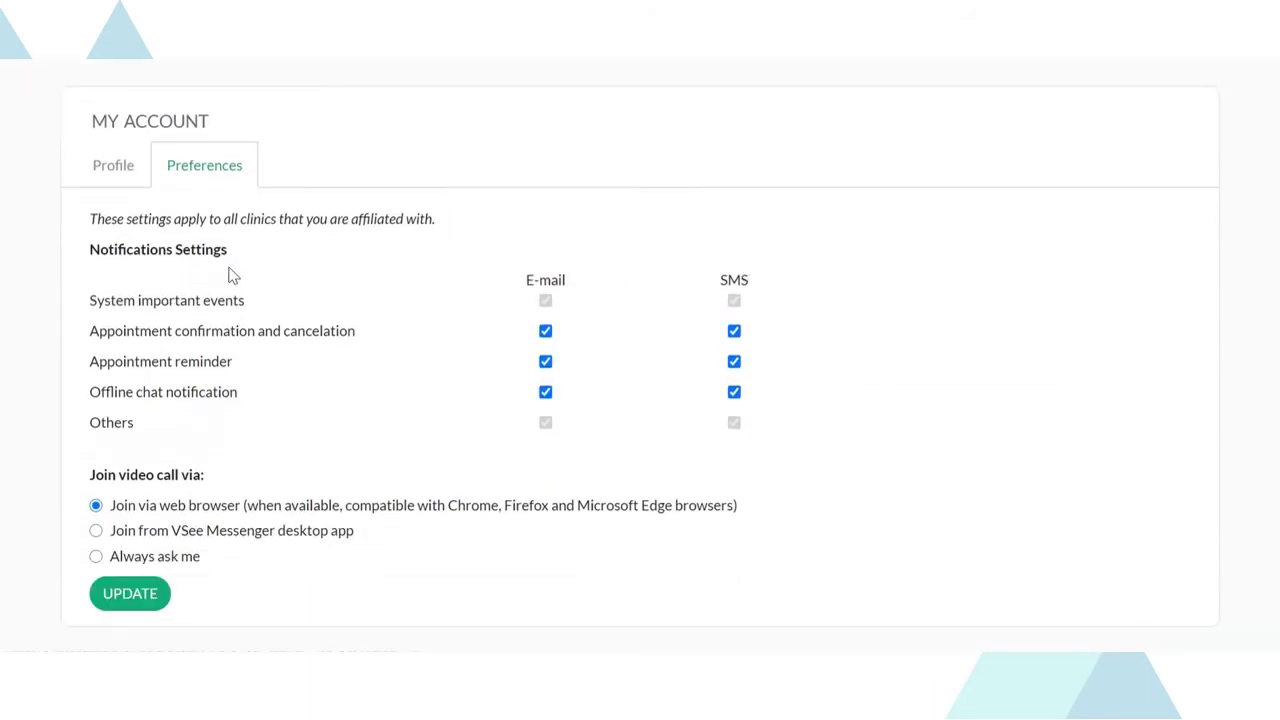
{"action": "scroll", "coordinate": [340, 251], "scroll_direction": "down", "scroll_amount": 1}
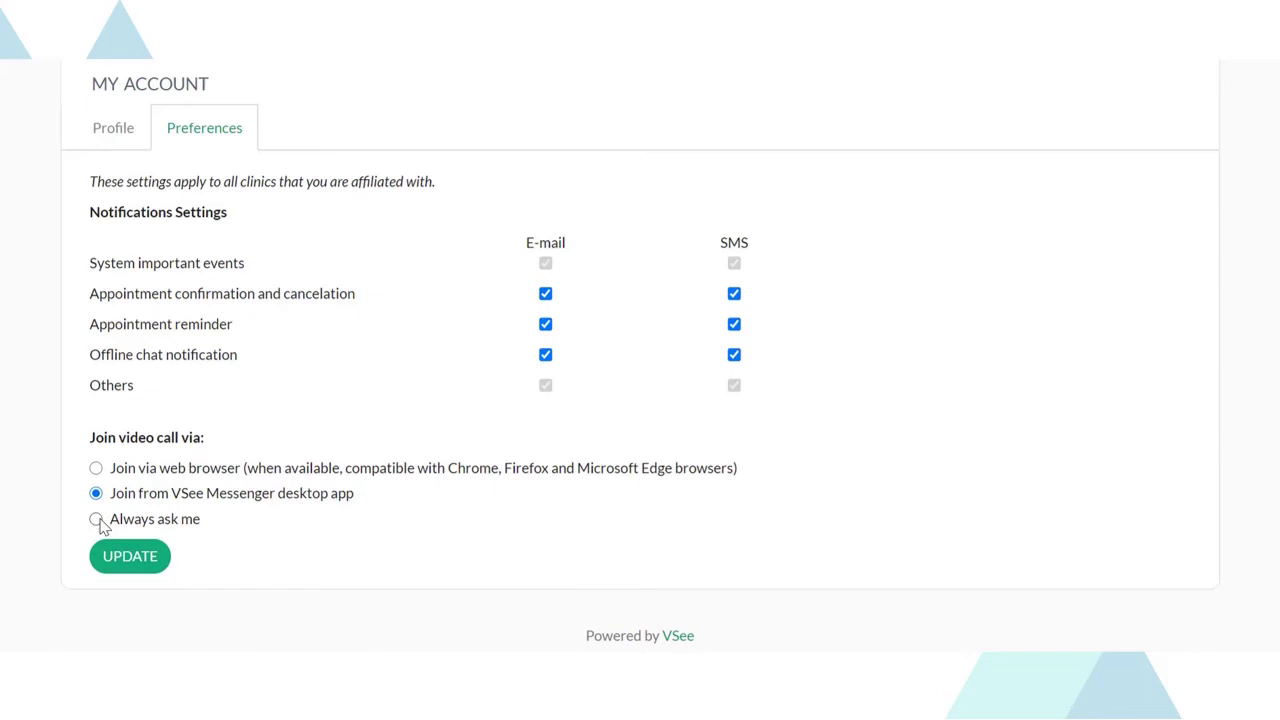
{"action": "left_click", "coordinate": [97, 468]}
{"action": "left_click", "coordinate": [125, 563]}
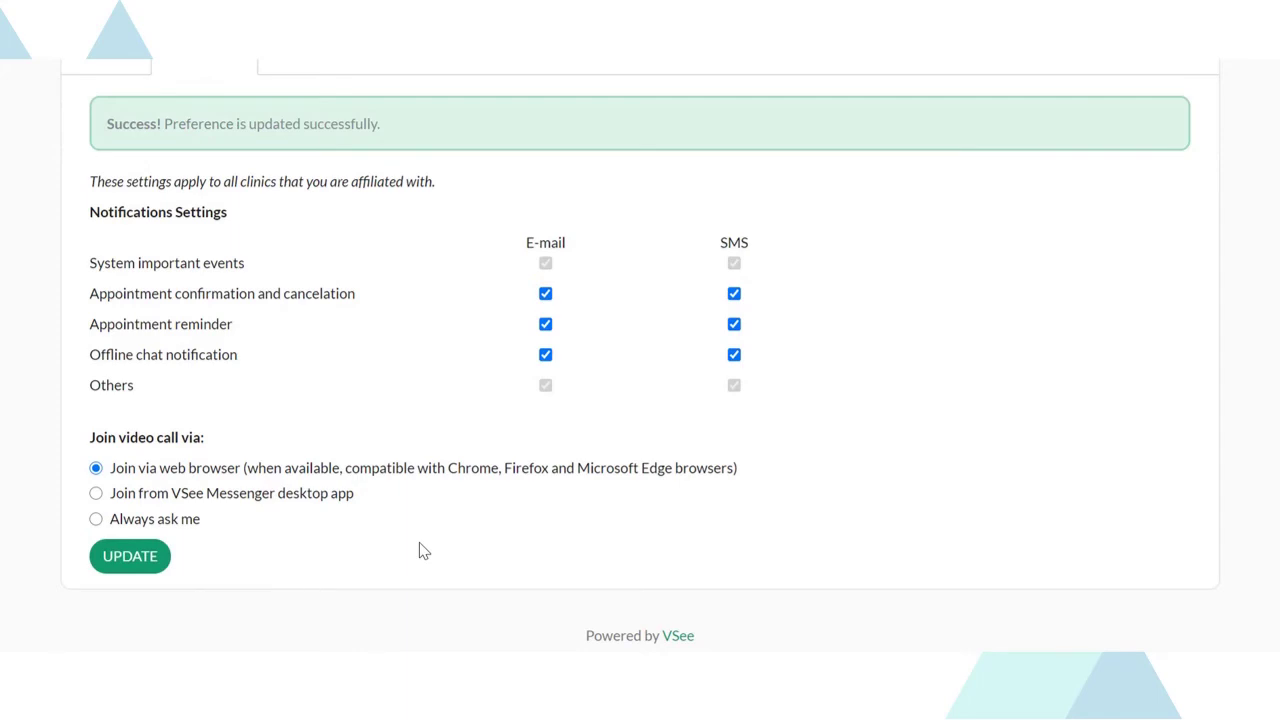
{"action": "scroll", "coordinate": [966, 420], "scroll_direction": "up", "scroll_amount": 3}
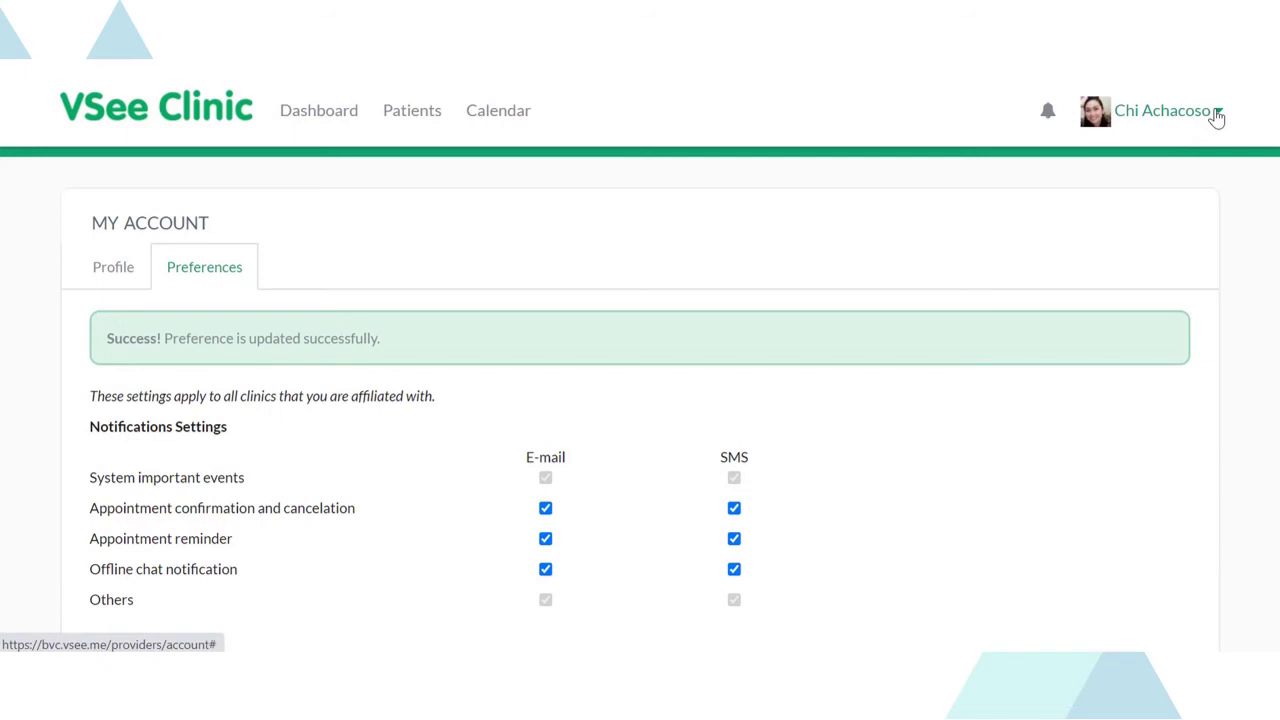
- Add a paid '30-min Consultation' visit option charging $45 in My Clinic and save
{"action": "left_click", "coordinate": [1217, 112]}
{"action": "left_click", "coordinate": [1097, 214]}
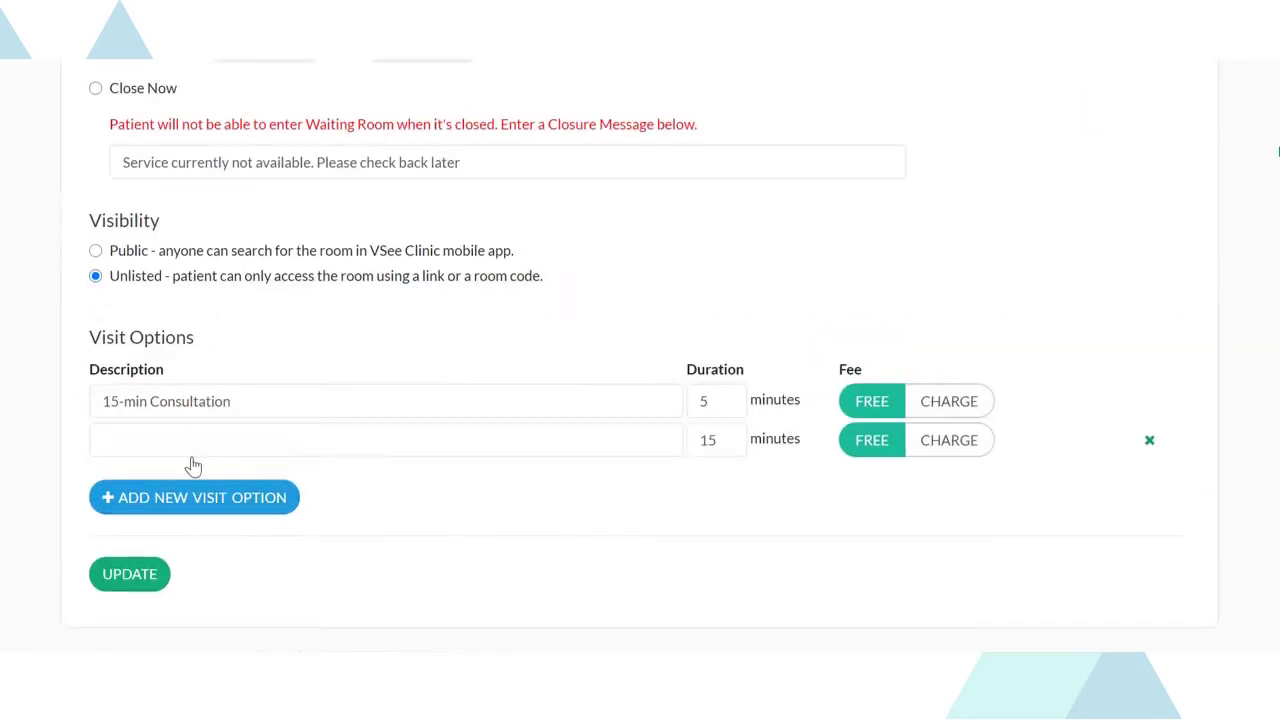
{"action": "left_click", "coordinate": [196, 442]}
{"action": "type", "text": "30-min Consultation"}
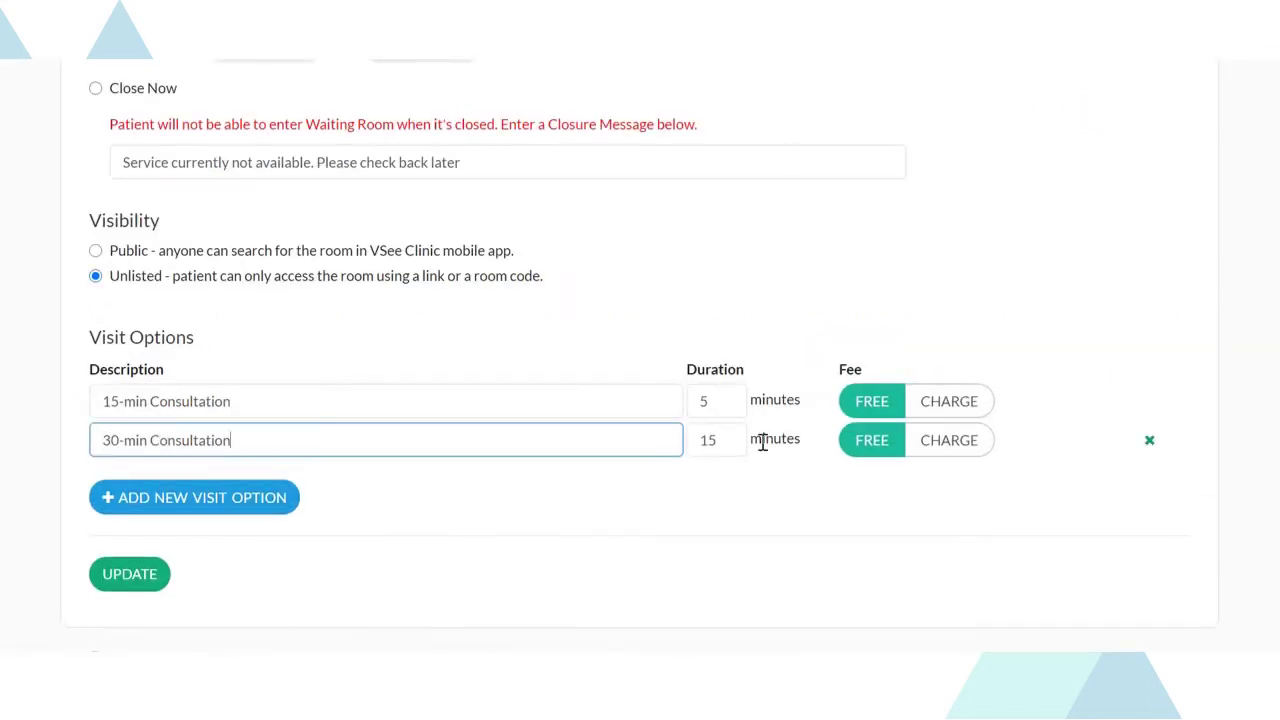
{"action": "left_click", "coordinate": [931, 445]}
{"action": "double_click", "coordinate": [1023, 442]}
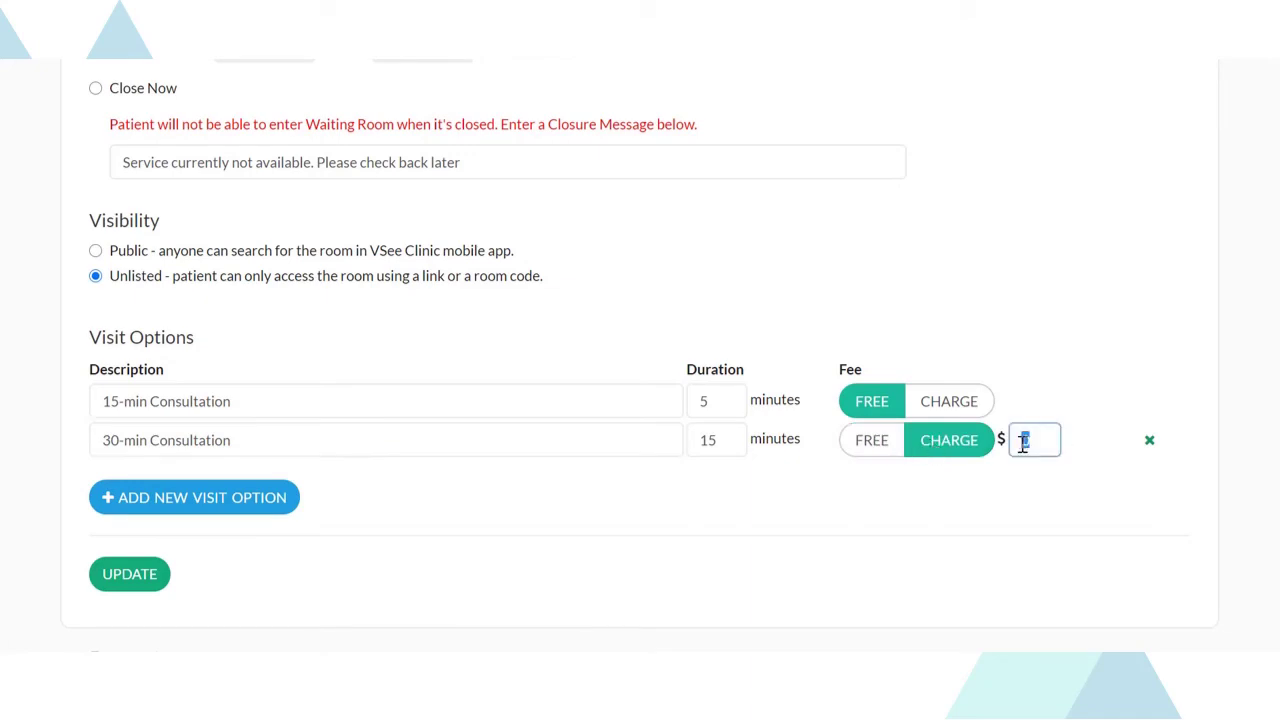
{"action": "type", "text": "45"}
{"action": "left_click", "coordinate": [126, 574]}
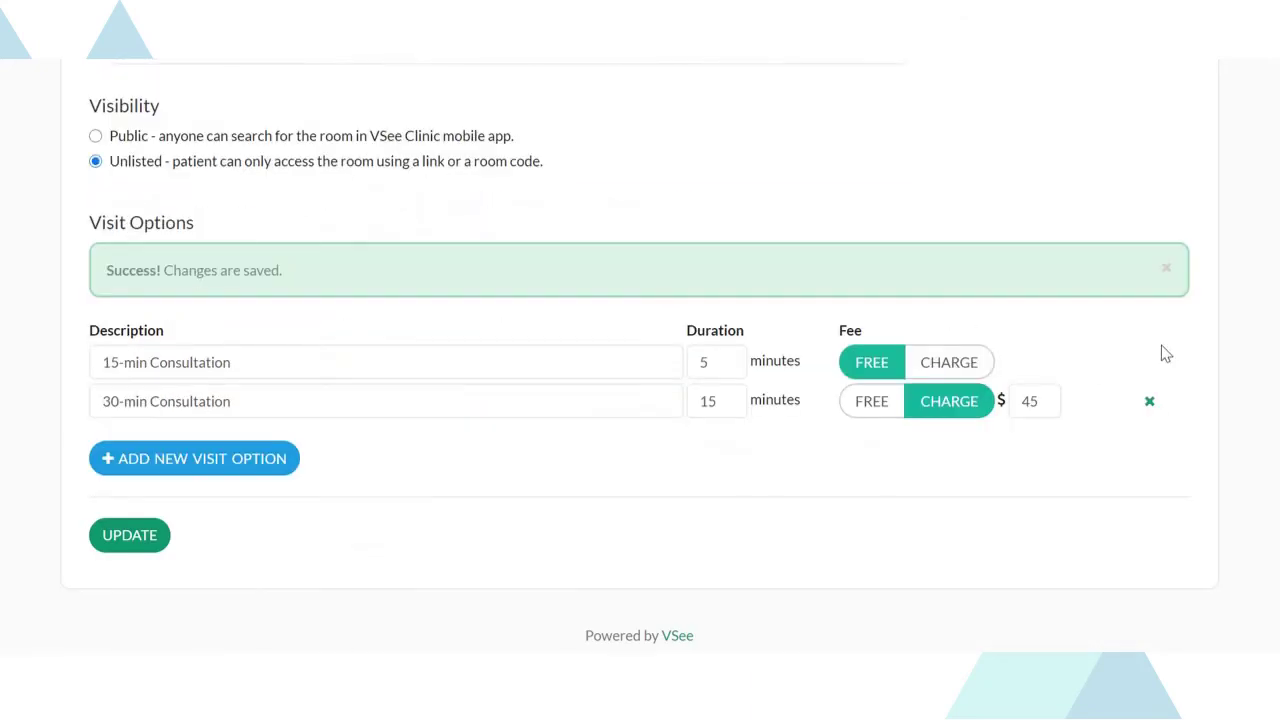
- Edit the waiting room description and scroll through Waiting Room Settings to Operating Hours
{"action": "scroll", "coordinate": [1180, 360], "scroll_direction": "up", "scroll_amount": 10}
{"action": "left_click", "coordinate": [107, 331]}
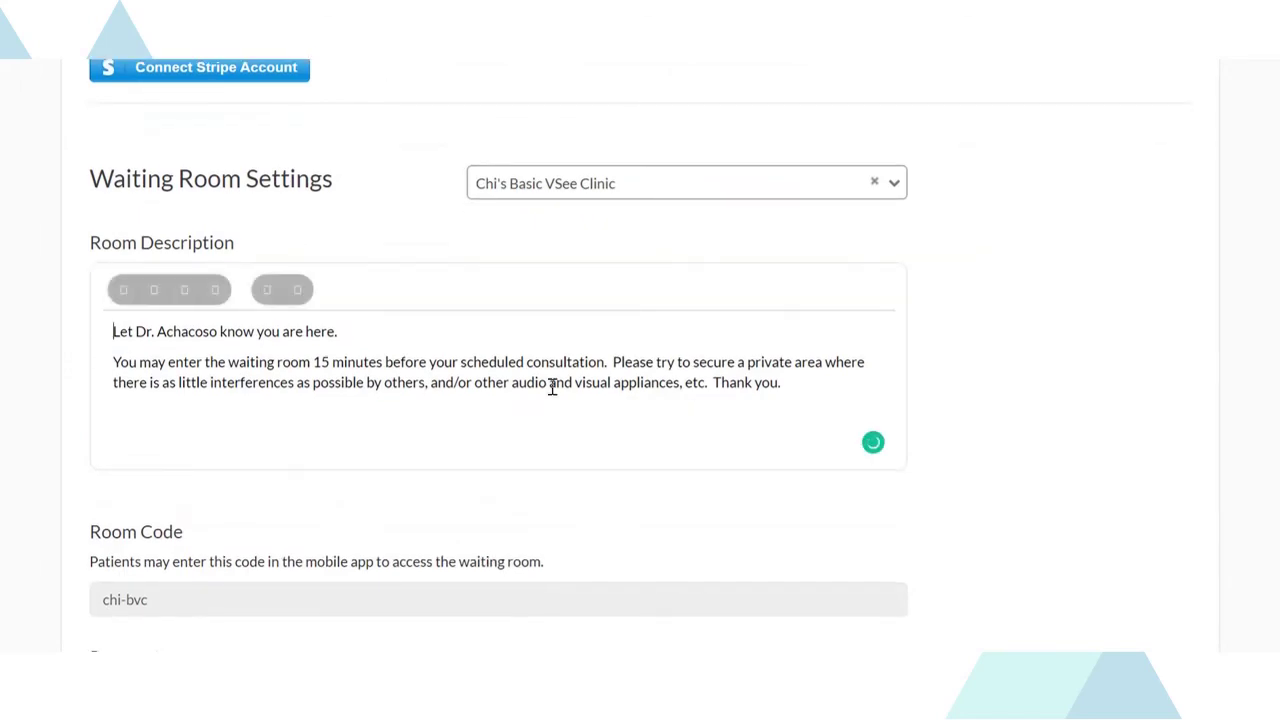
{"action": "scroll", "coordinate": [523, 363], "scroll_direction": "down", "scroll_amount": 6}
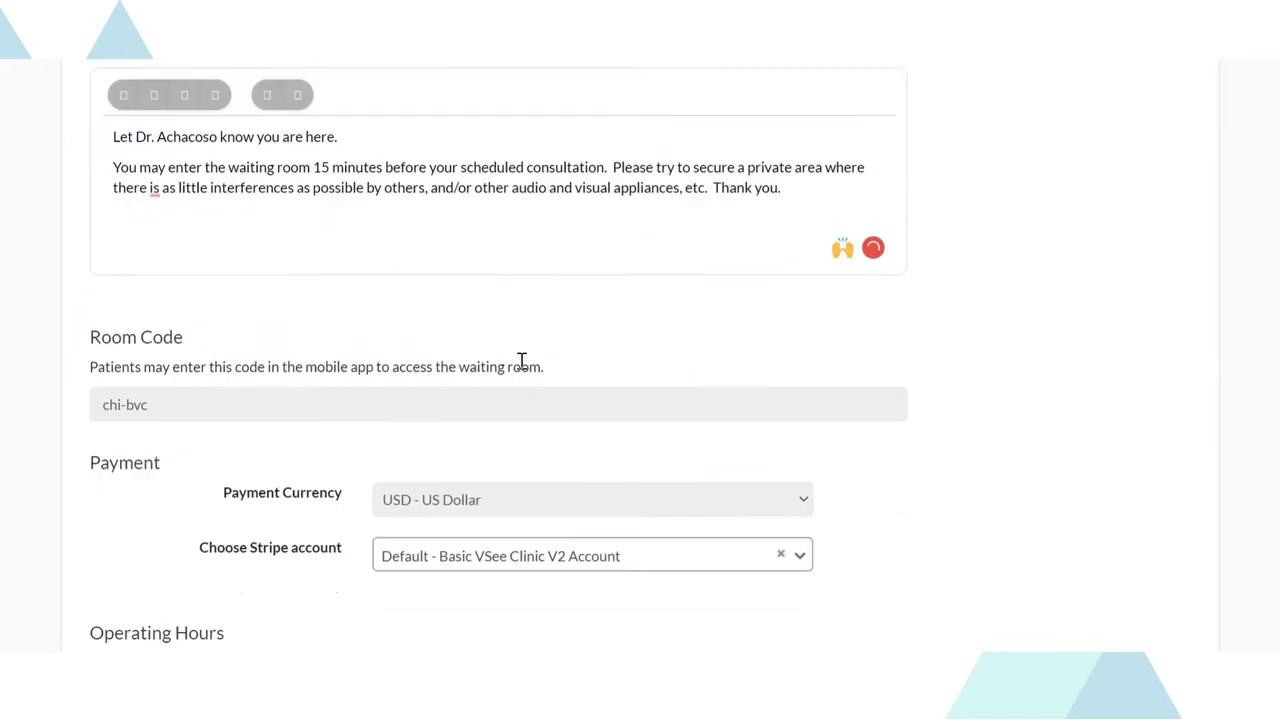
{"action": "scroll", "coordinate": [606, 440], "scroll_direction": "down", "scroll_amount": 3}
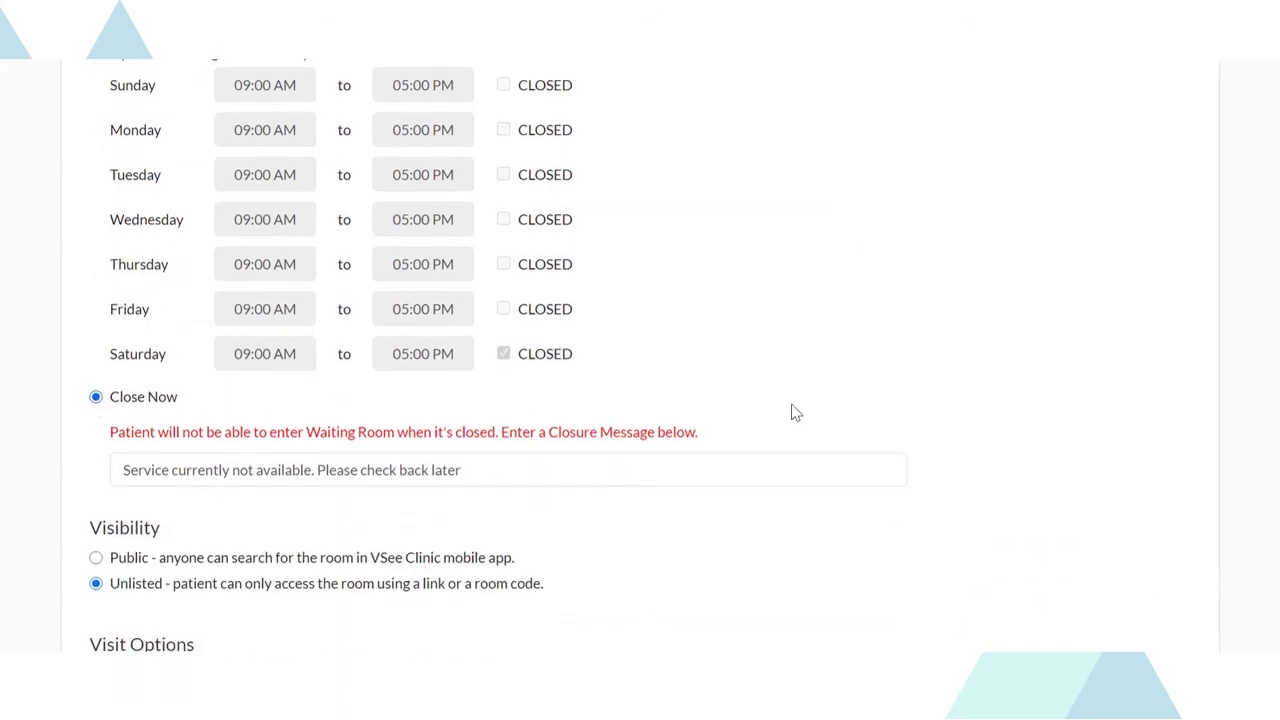
{"action": "scroll", "coordinate": [794, 414], "scroll_direction": "down", "scroll_amount": 1}
{"action": "scroll", "coordinate": [794, 411], "scroll_direction": "up", "scroll_amount": 4}
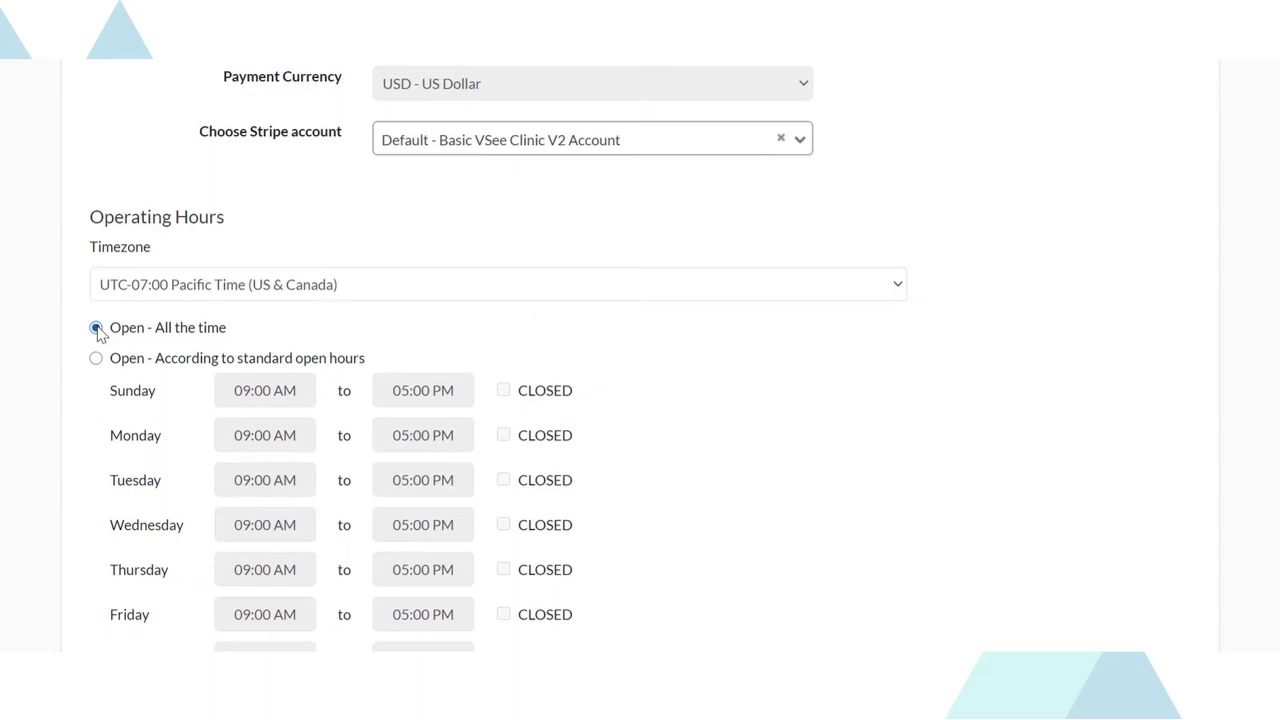
{"action": "scroll", "coordinate": [969, 343], "scroll_direction": "down", "scroll_amount": 2}
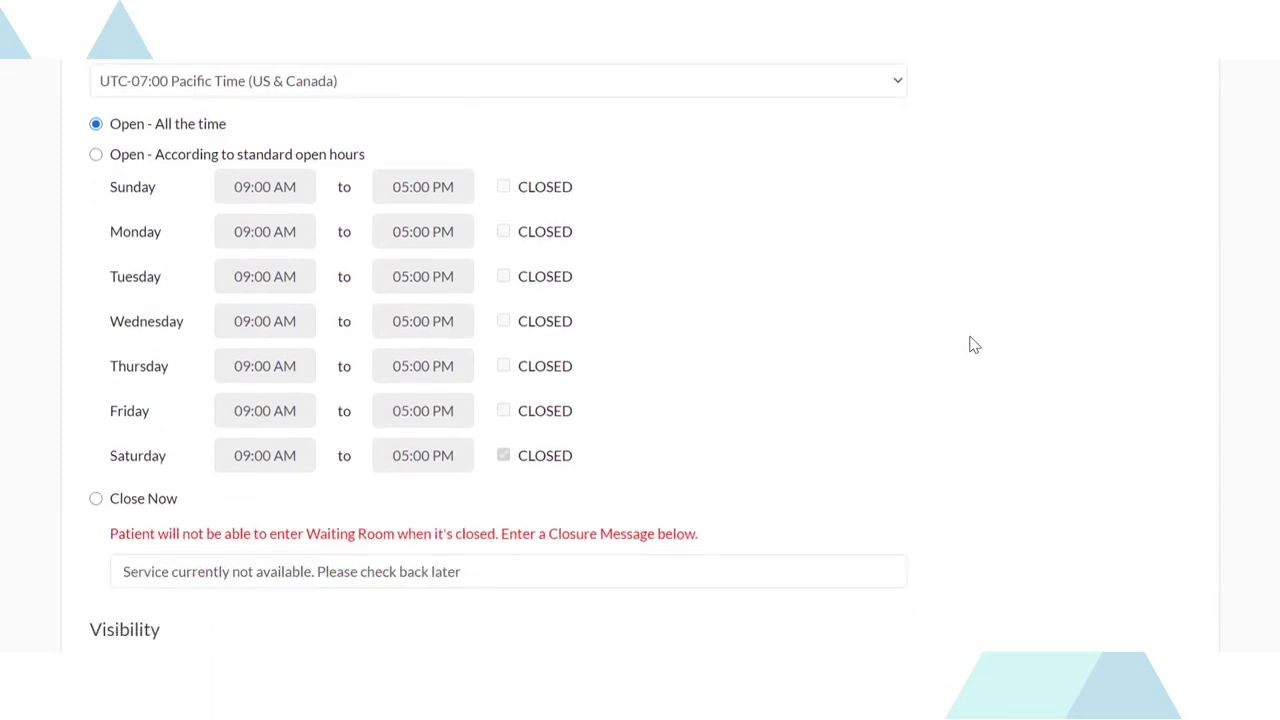
{"action": "scroll", "coordinate": [969, 343], "scroll_direction": "up", "scroll_amount": 6}
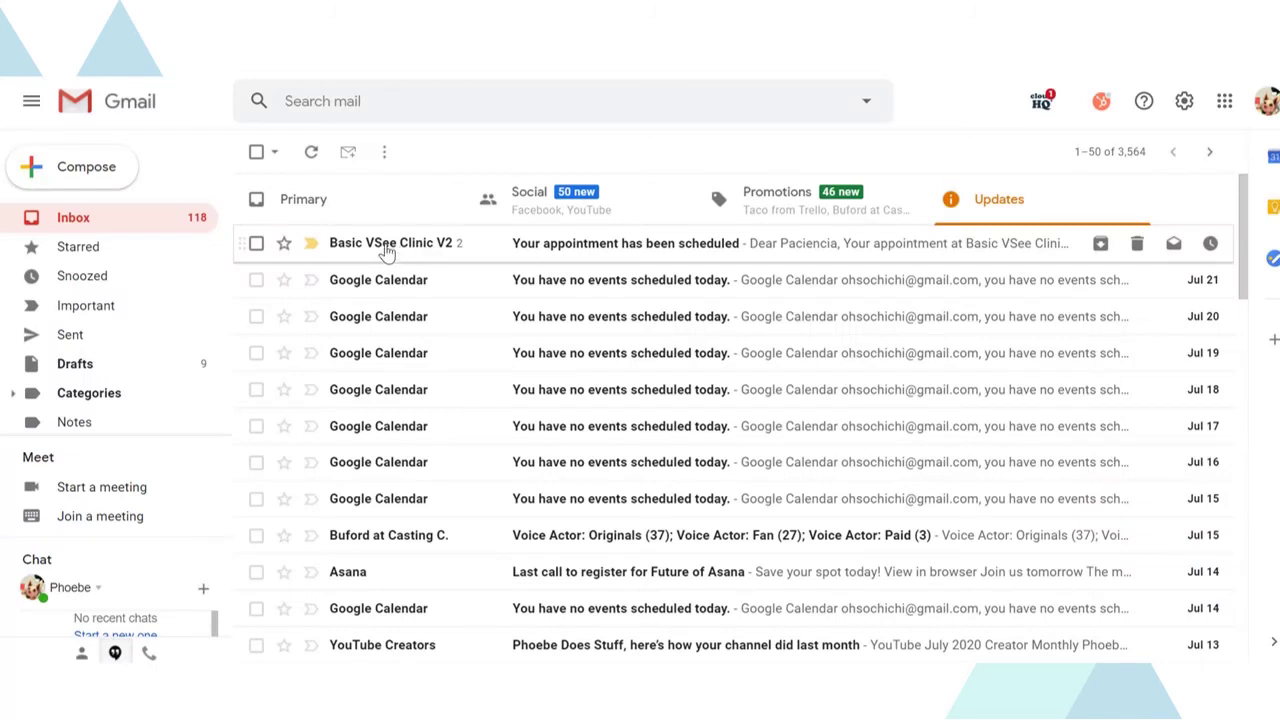
- From the appointment-scheduled email, open the 07/22/2020 video appointment's details in the portal
{"action": "left_click", "coordinate": [388, 250]}
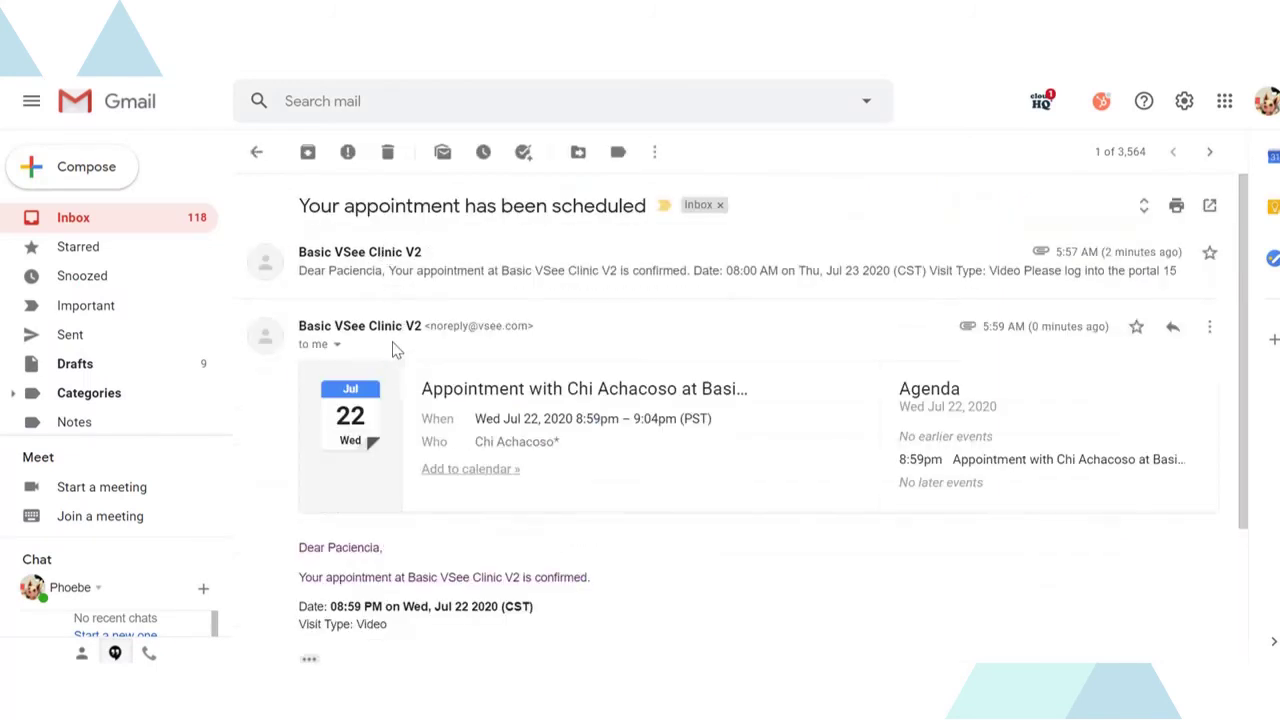
{"action": "scroll", "coordinate": [570, 440], "scroll_direction": "down", "scroll_amount": 2}
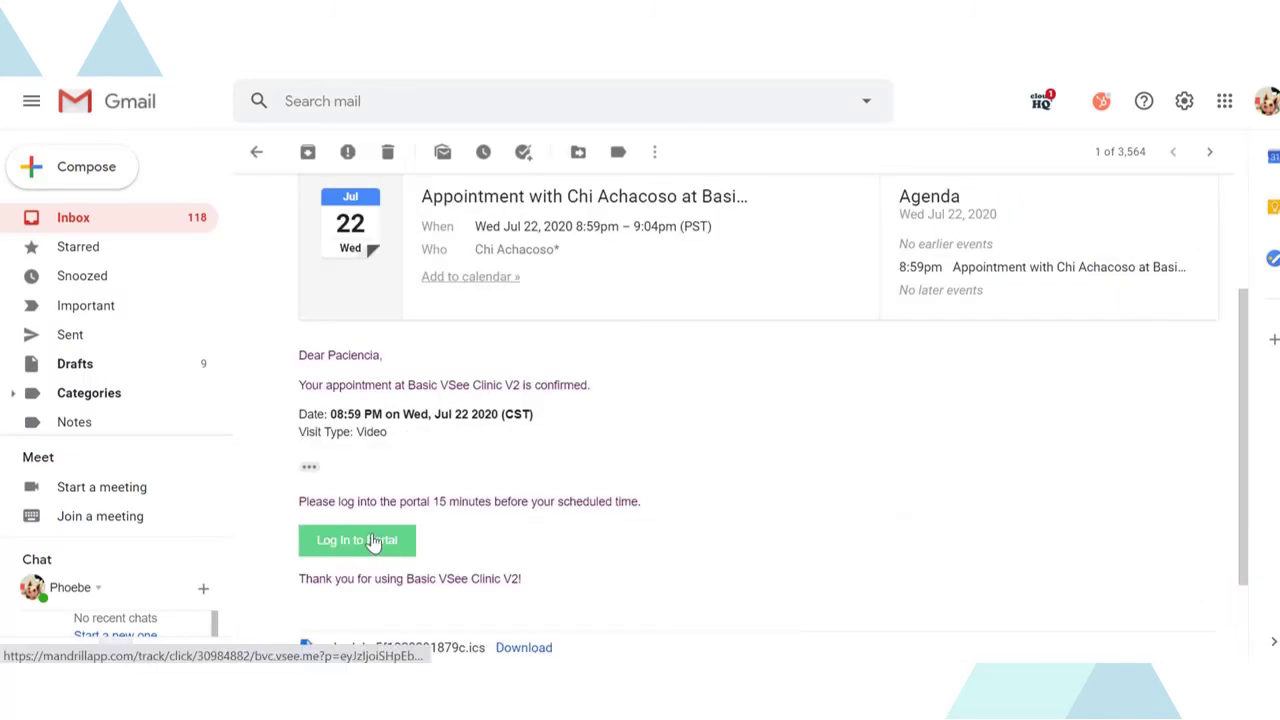
{"action": "left_click", "coordinate": [372, 541]}
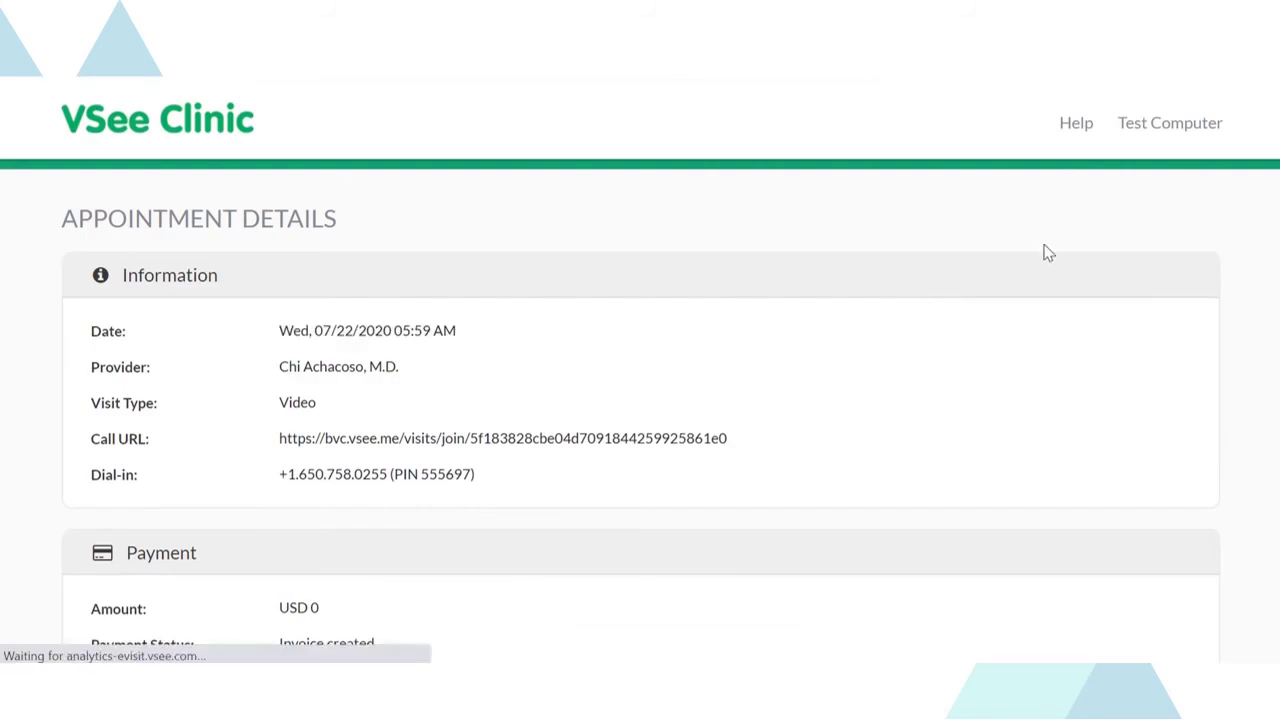
- Look over the appointment's extra actions menu, then dismiss it
{"action": "scroll", "coordinate": [1048, 253], "scroll_direction": "down", "scroll_amount": 2}
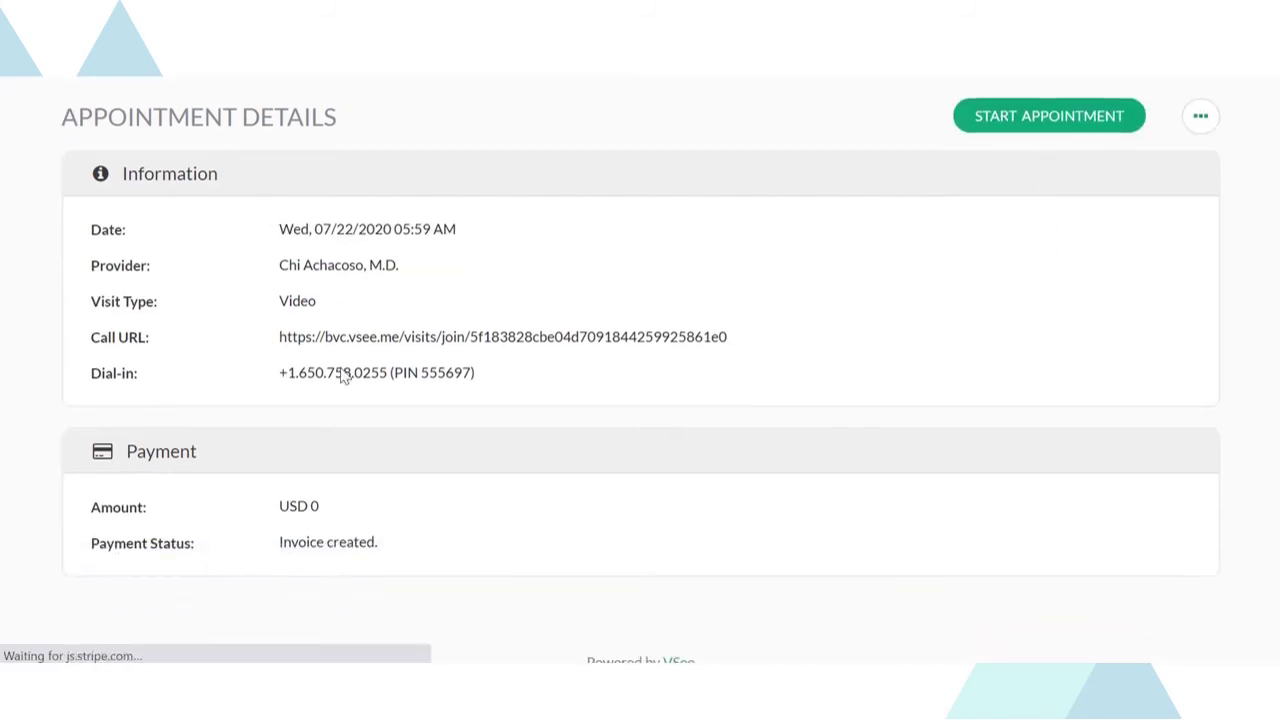
{"action": "scroll", "coordinate": [1137, 468], "scroll_direction": "up", "scroll_amount": 2}
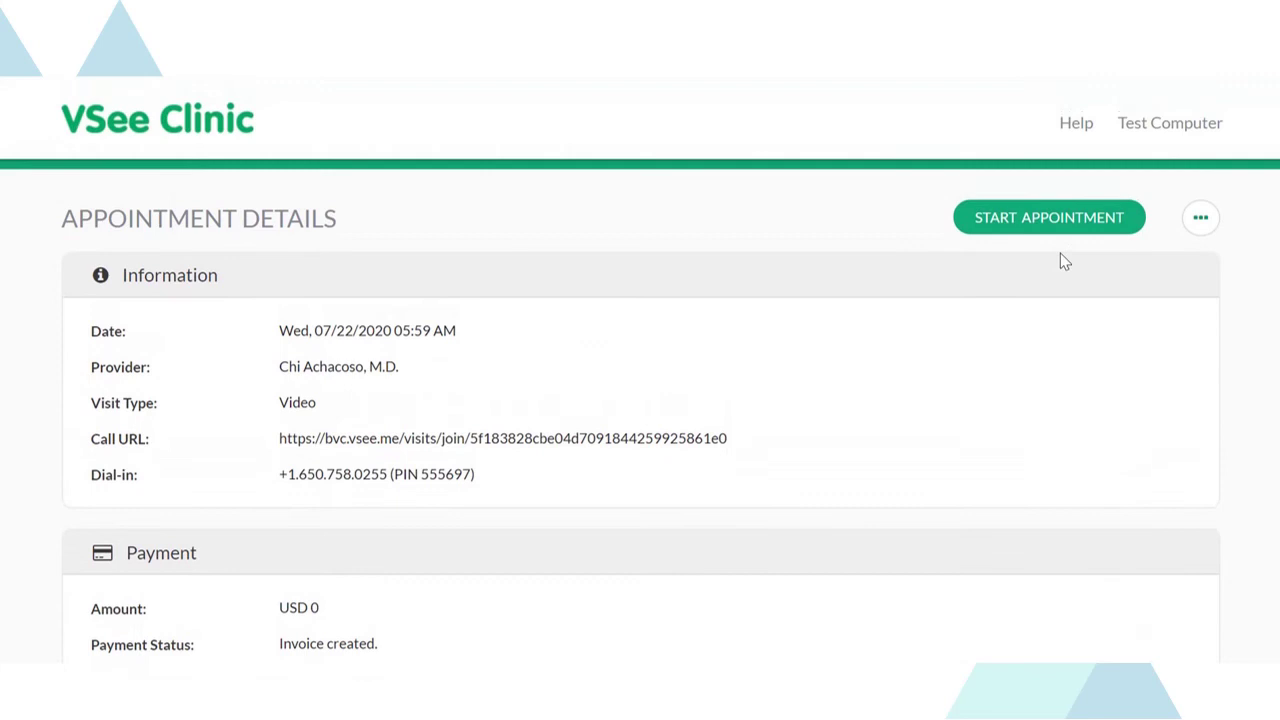
{"action": "left_click", "coordinate": [1200, 218]}
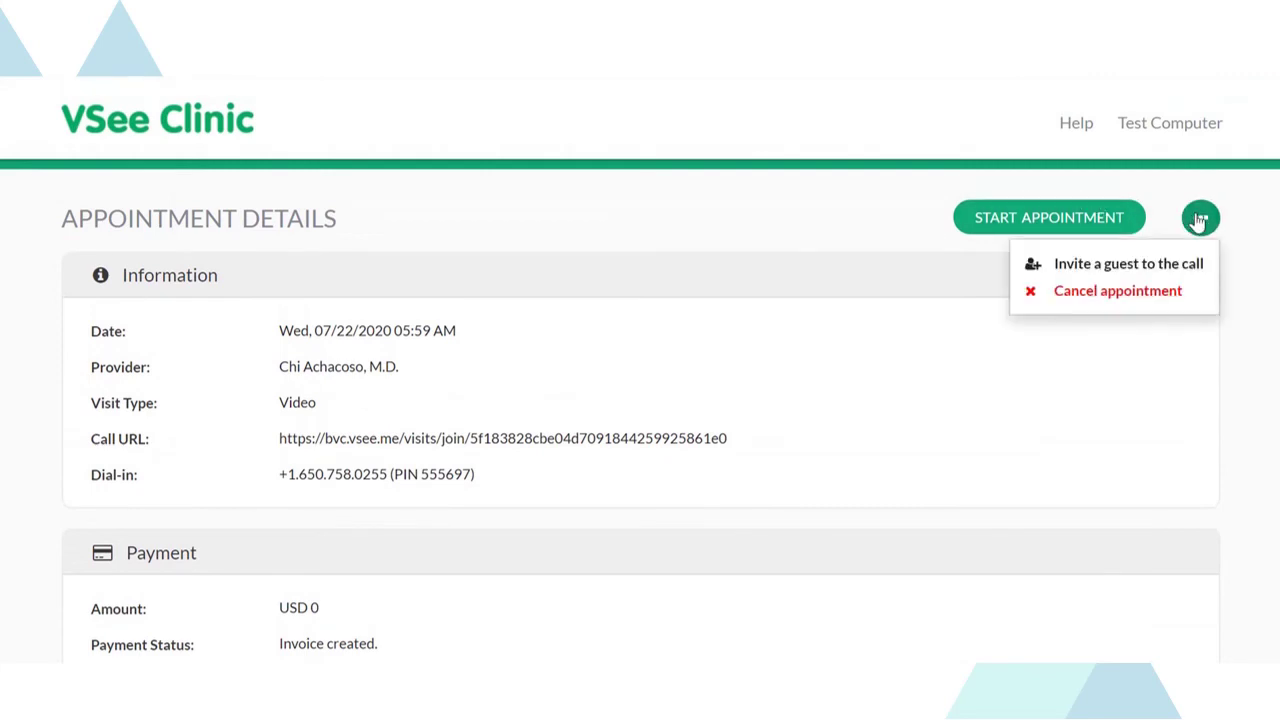
{"action": "left_click", "coordinate": [1249, 297]}
- Start the appointment with 'Follow-up Visit' as the reason, skip the file upload, and continue
{"action": "left_click", "coordinate": [1025, 219]}
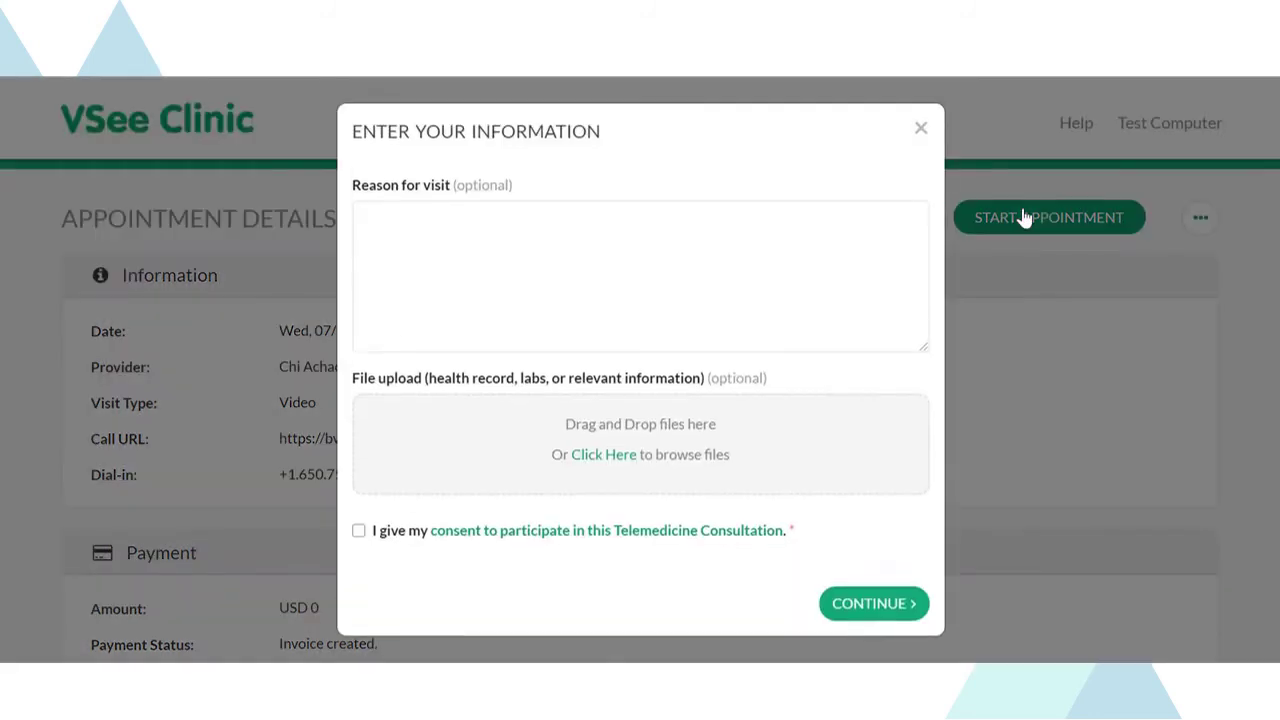
{"action": "left_click", "coordinate": [421, 221]}
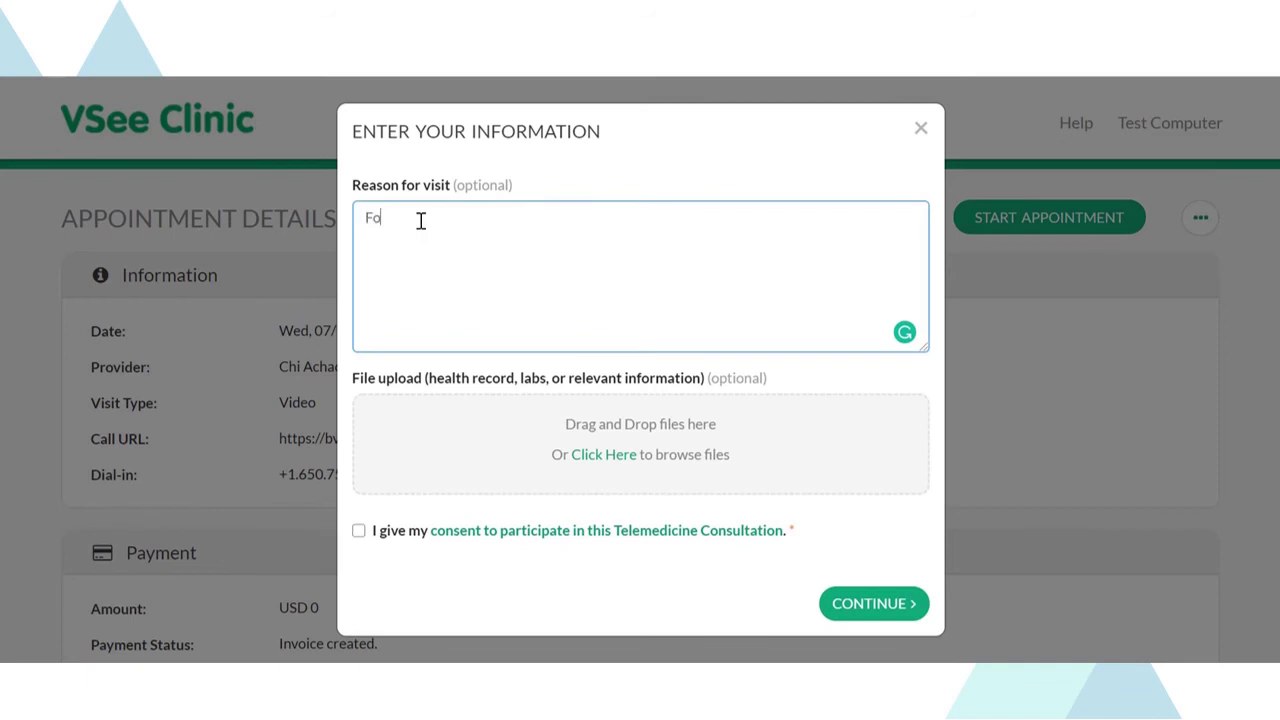
{"action": "type", "text": "Follow-up Visit"}
{"action": "left_click", "coordinate": [591, 465]}
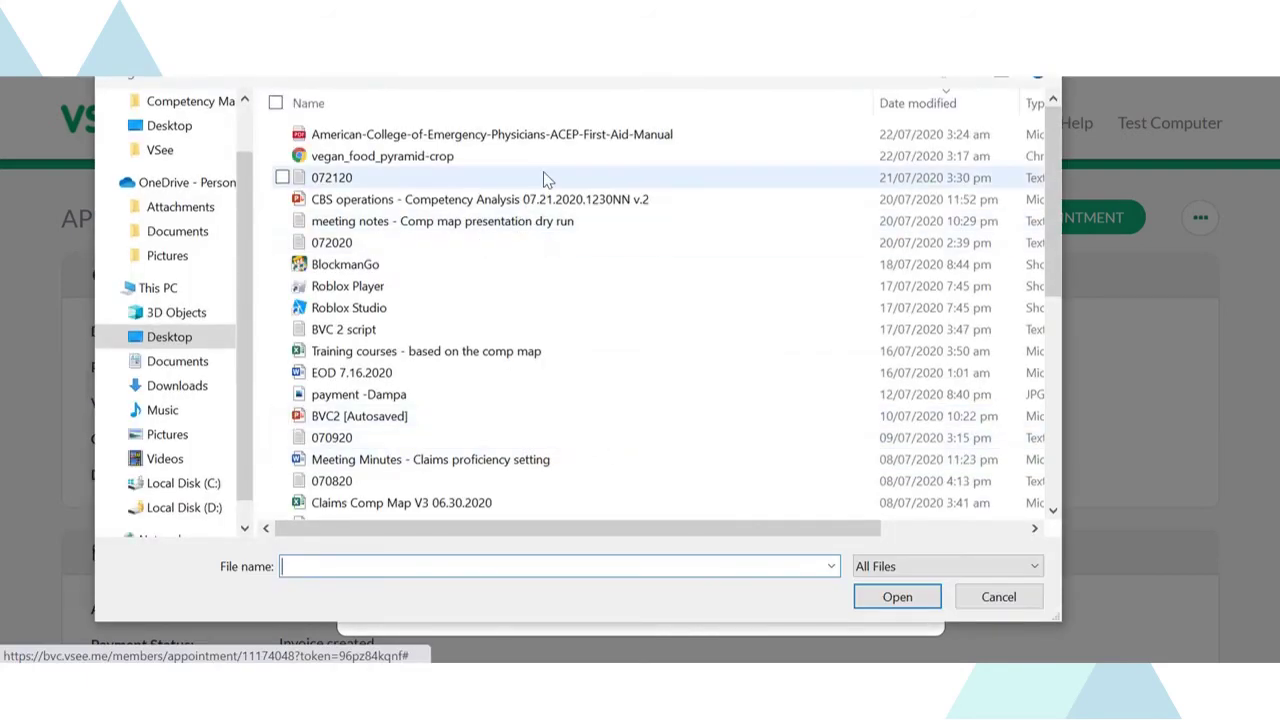
{"action": "key", "text": "Escape"}
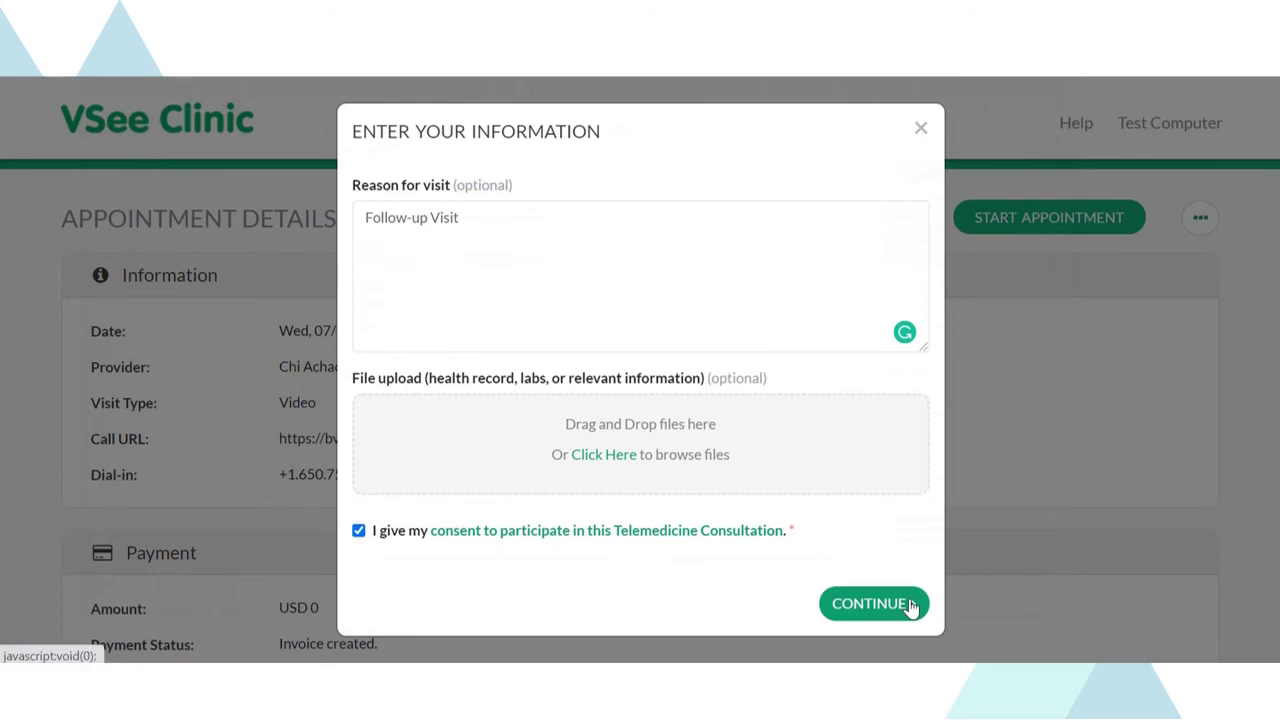
{"action": "left_click", "coordinate": [910, 603]}
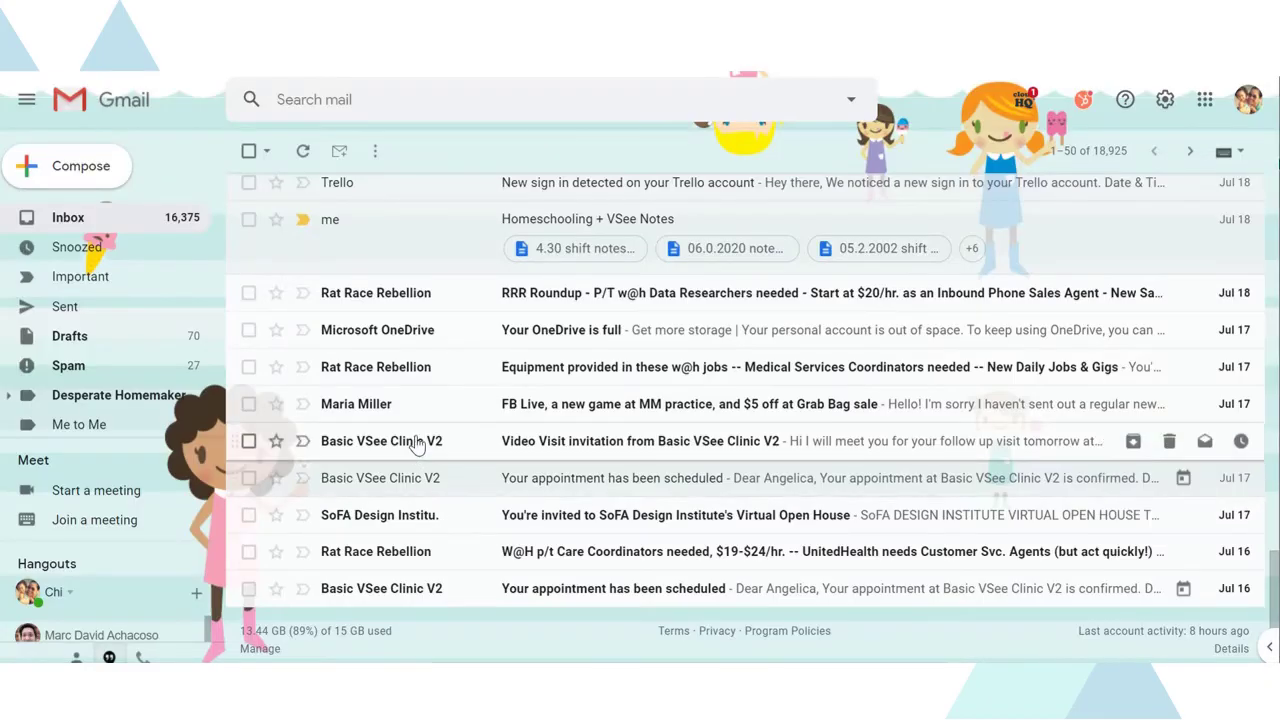
- Open the Video Visit invitation email and follow its start link to the clinic
{"action": "mouse_move", "coordinate": [418, 444]}
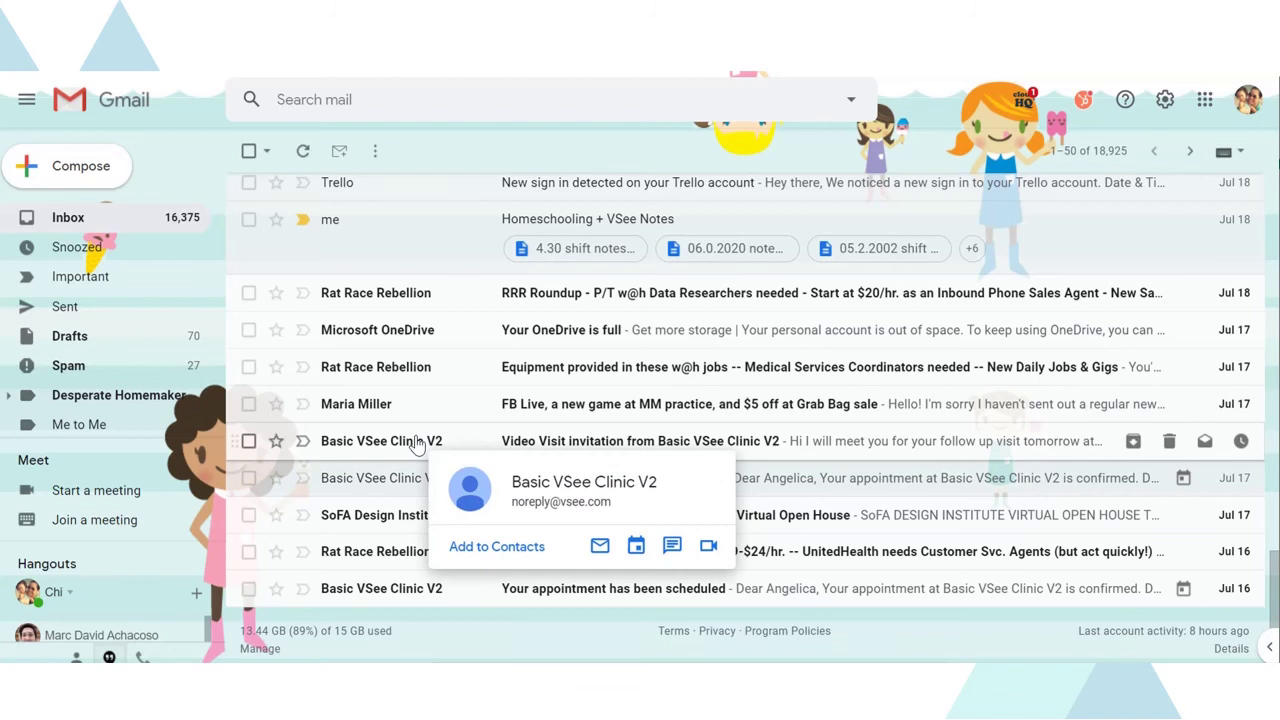
{"action": "left_click", "coordinate": [418, 444]}
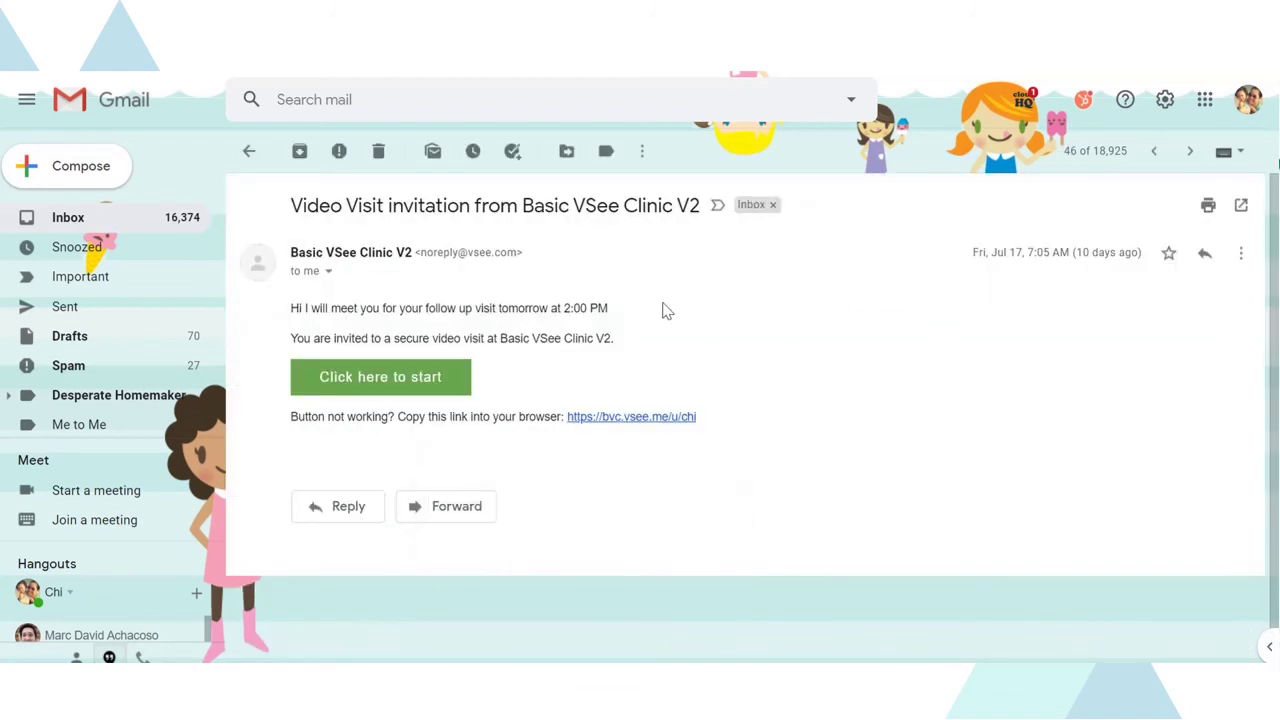
{"action": "left_click", "coordinate": [418, 388]}
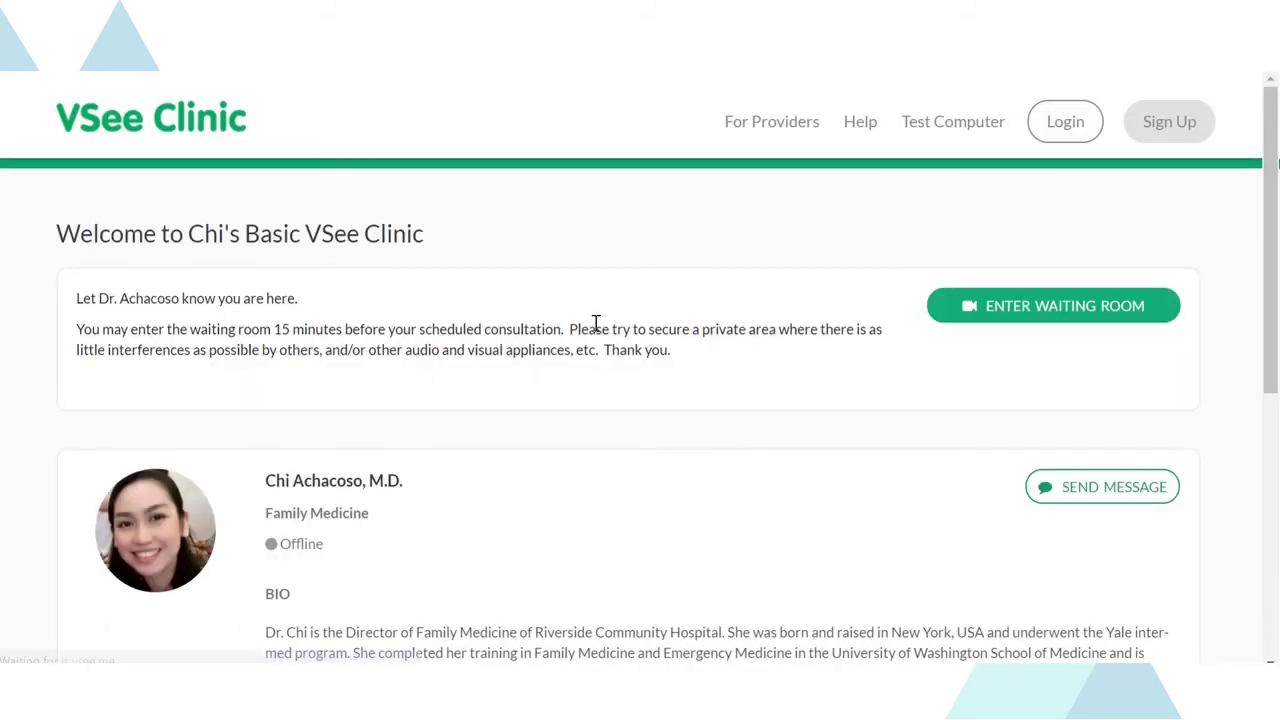
- Go to the waiting room and choose to enter it as a guest
{"action": "left_click", "coordinate": [1040, 316]}
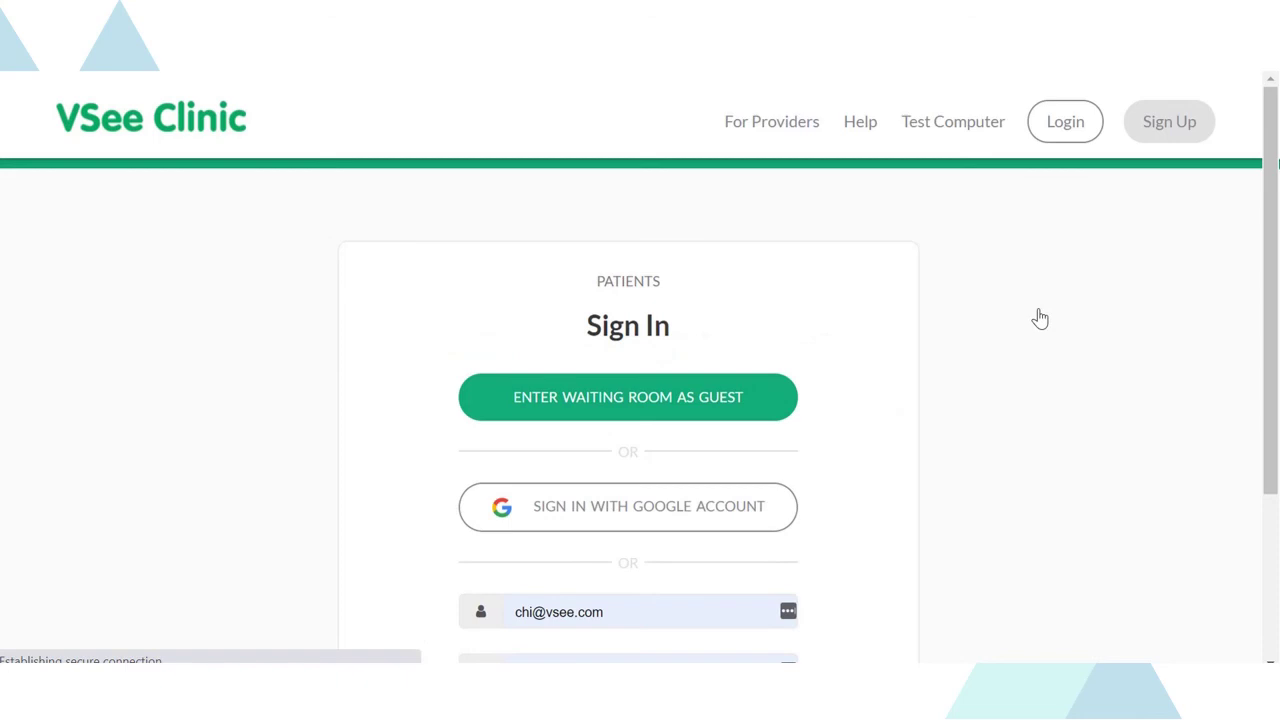
{"action": "left_click_drag", "start_coordinate": [1272, 163], "coordinate": [1272, 297]}
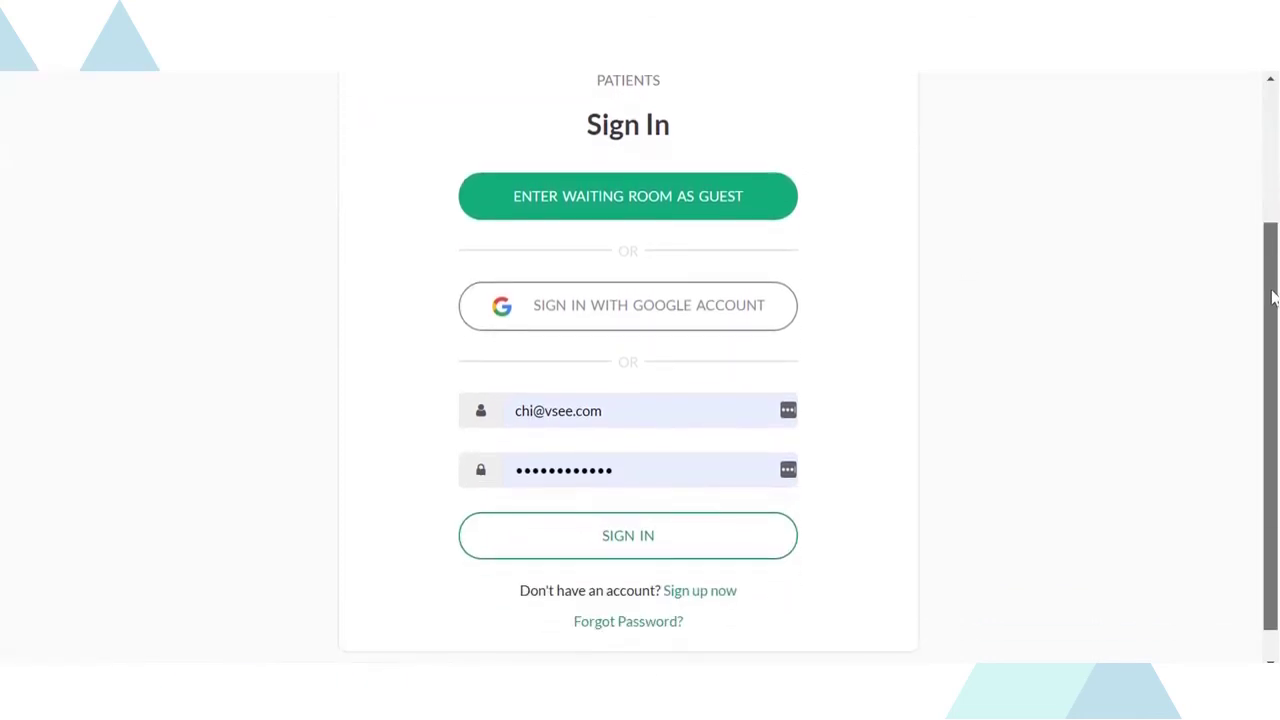
{"action": "left_click", "coordinate": [646, 214]}
- Enter the patient's name and consent to the telemedicine consultation
{"action": "left_click", "coordinate": [466, 221]}
{"action": "type", "text": "Bella"}
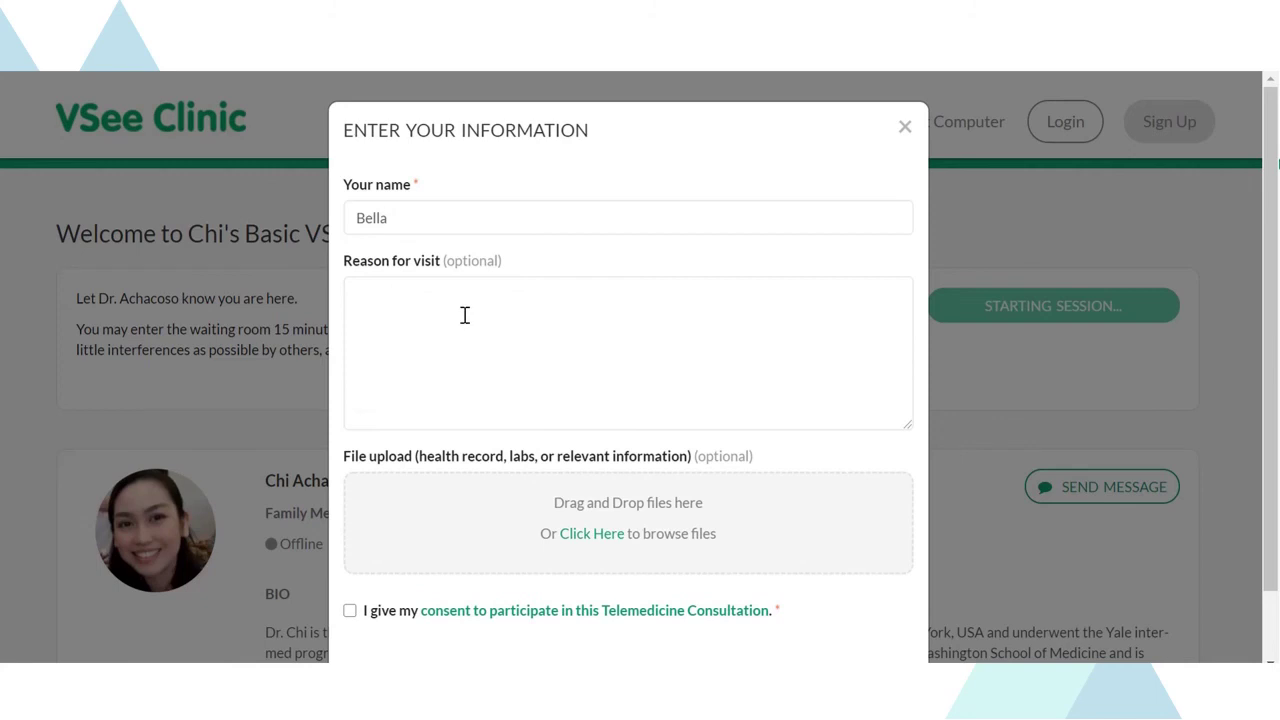
{"action": "left_click", "coordinate": [465, 315]}
{"action": "scroll", "coordinate": [400, 450], "scroll_direction": "down", "scroll_amount": 1}
{"action": "left_click", "coordinate": [349, 533]}
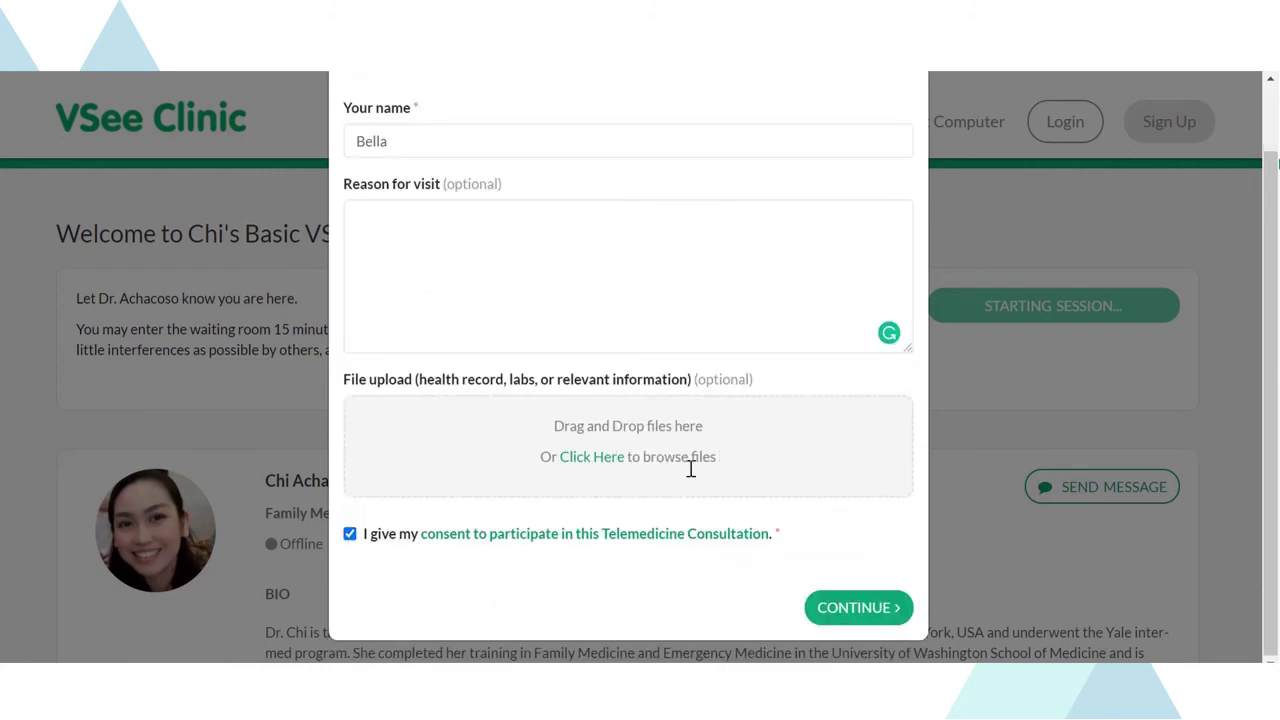
{"action": "left_click", "coordinate": [852, 608]}
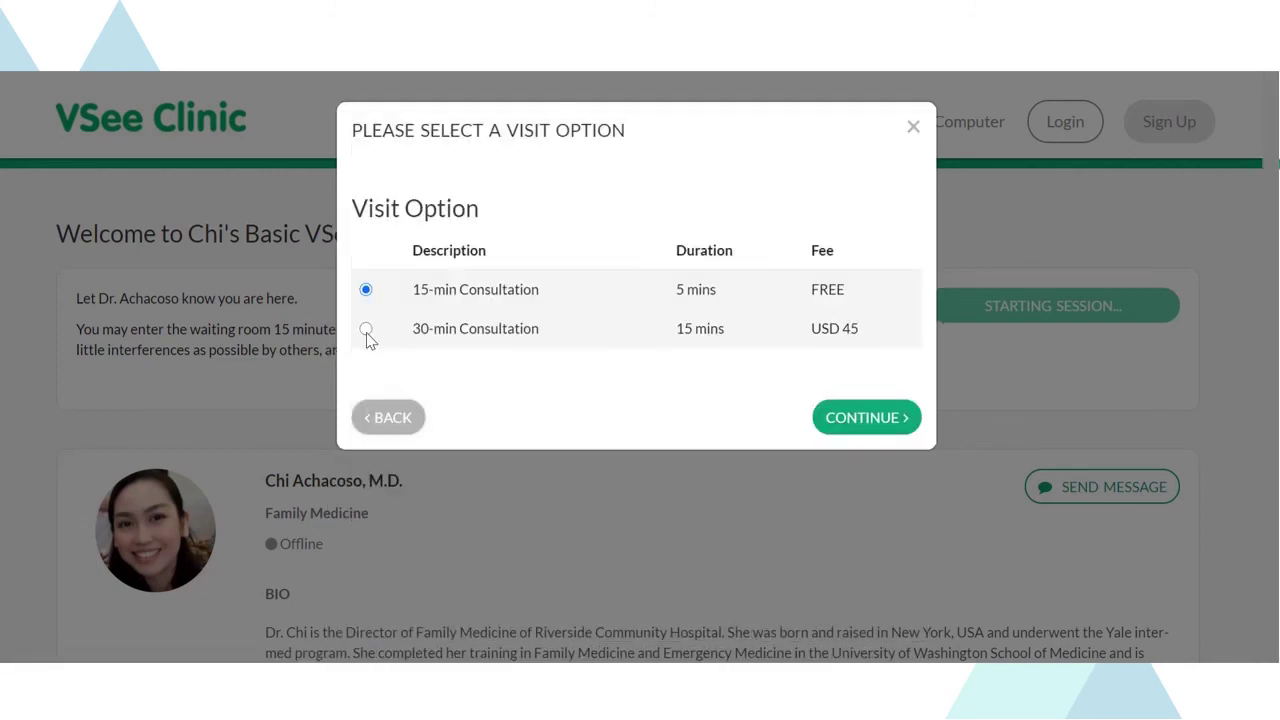
- Choose the 30-min Consultation, save the test Visa card, and join the waiting room
{"action": "left_click", "coordinate": [366, 329]}
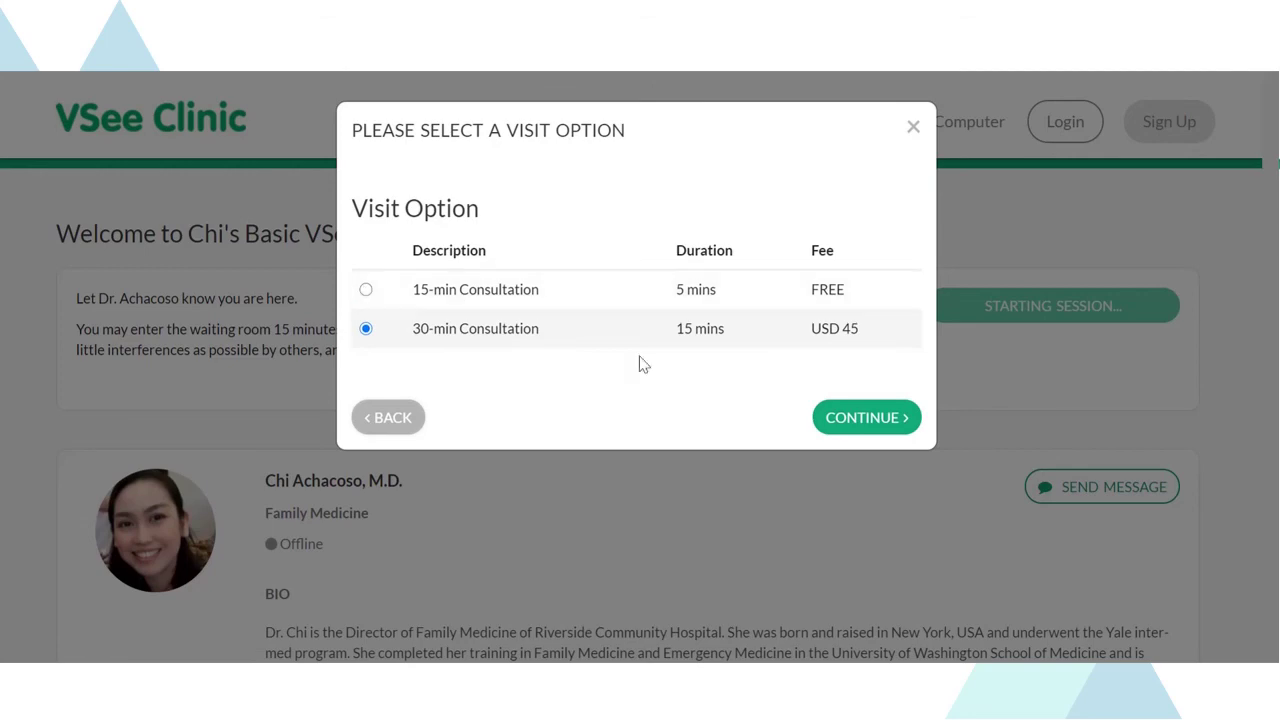
{"action": "left_click", "coordinate": [882, 418]}
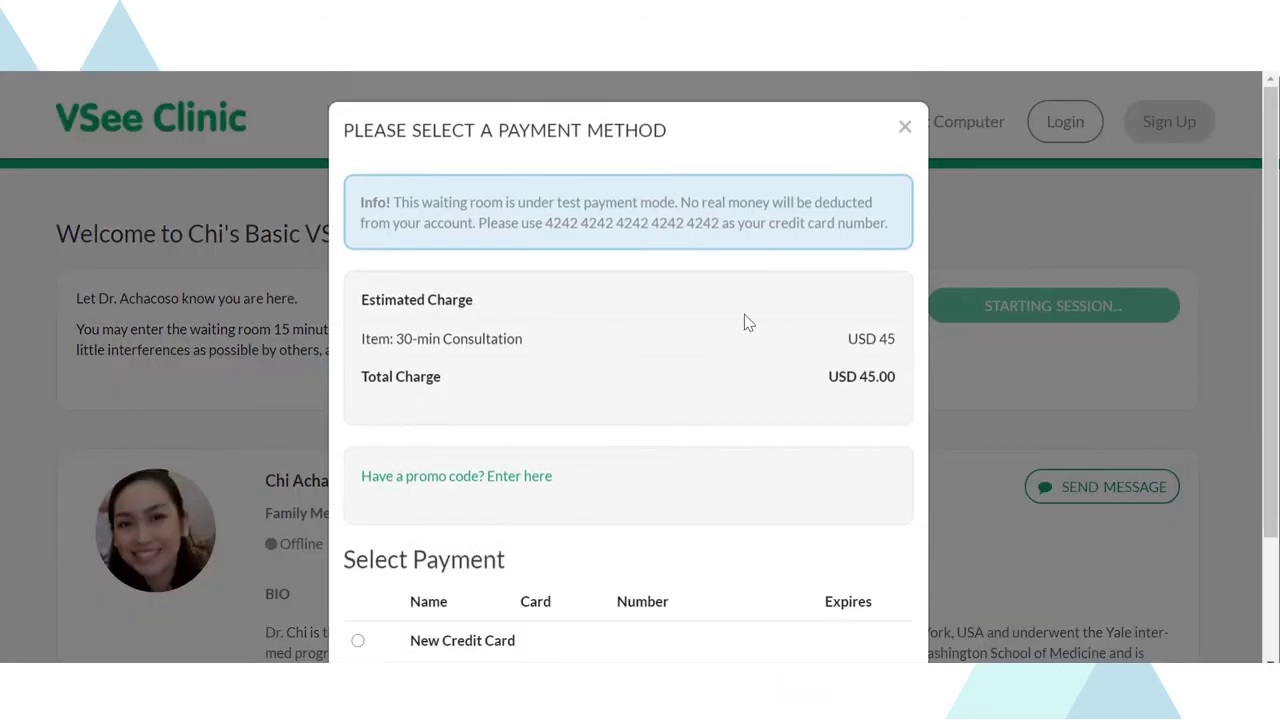
{"action": "scroll", "coordinate": [824, 300], "scroll_direction": "down", "scroll_amount": 5}
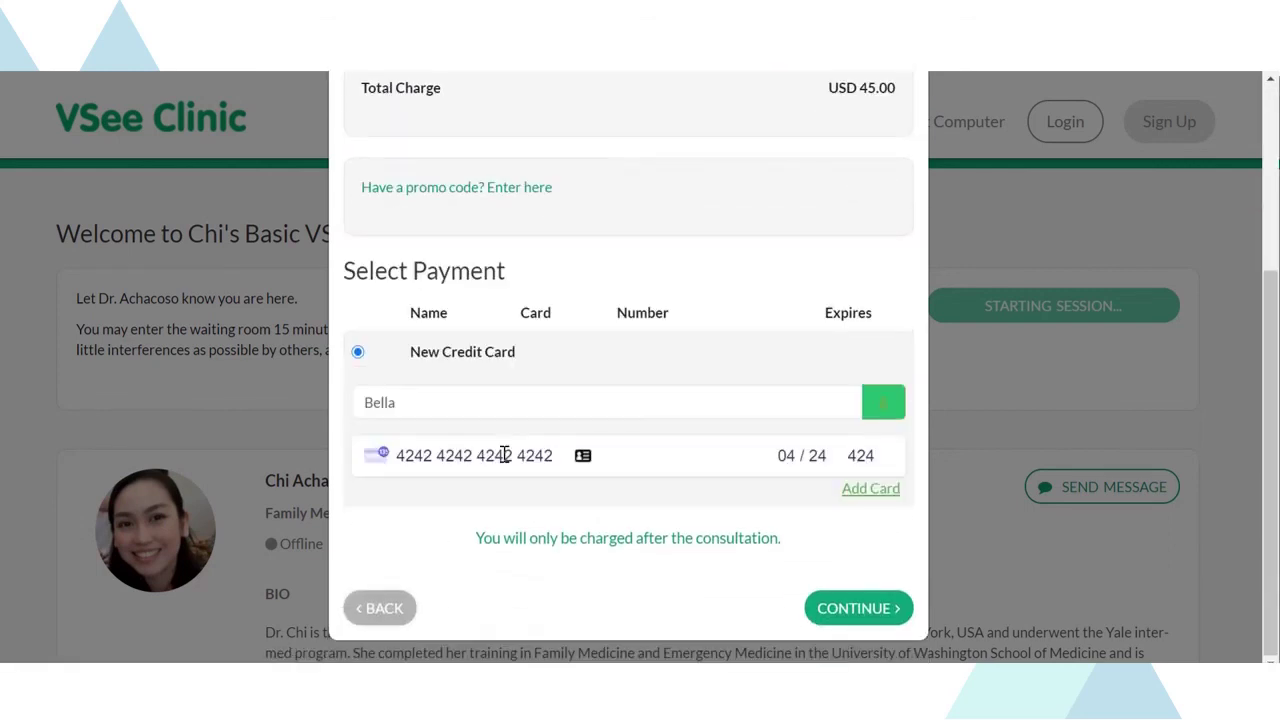
{"action": "left_click", "coordinate": [887, 494]}
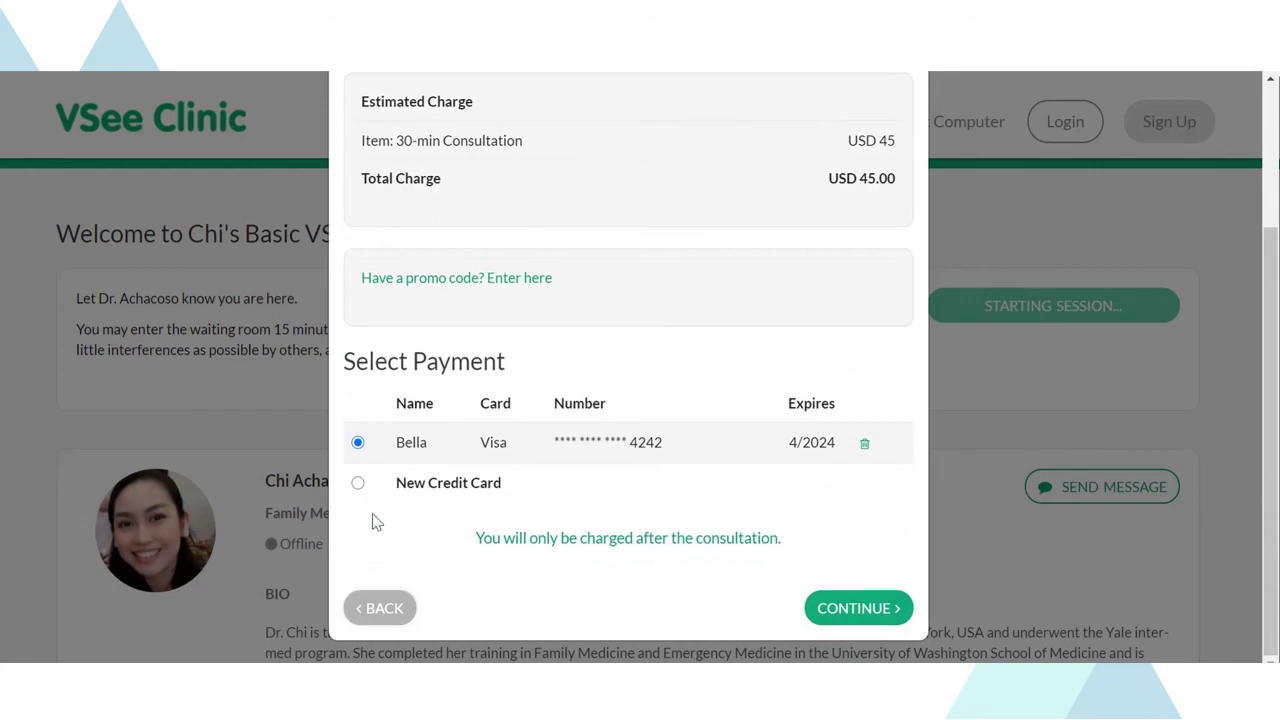
{"action": "left_click", "coordinate": [858, 610]}
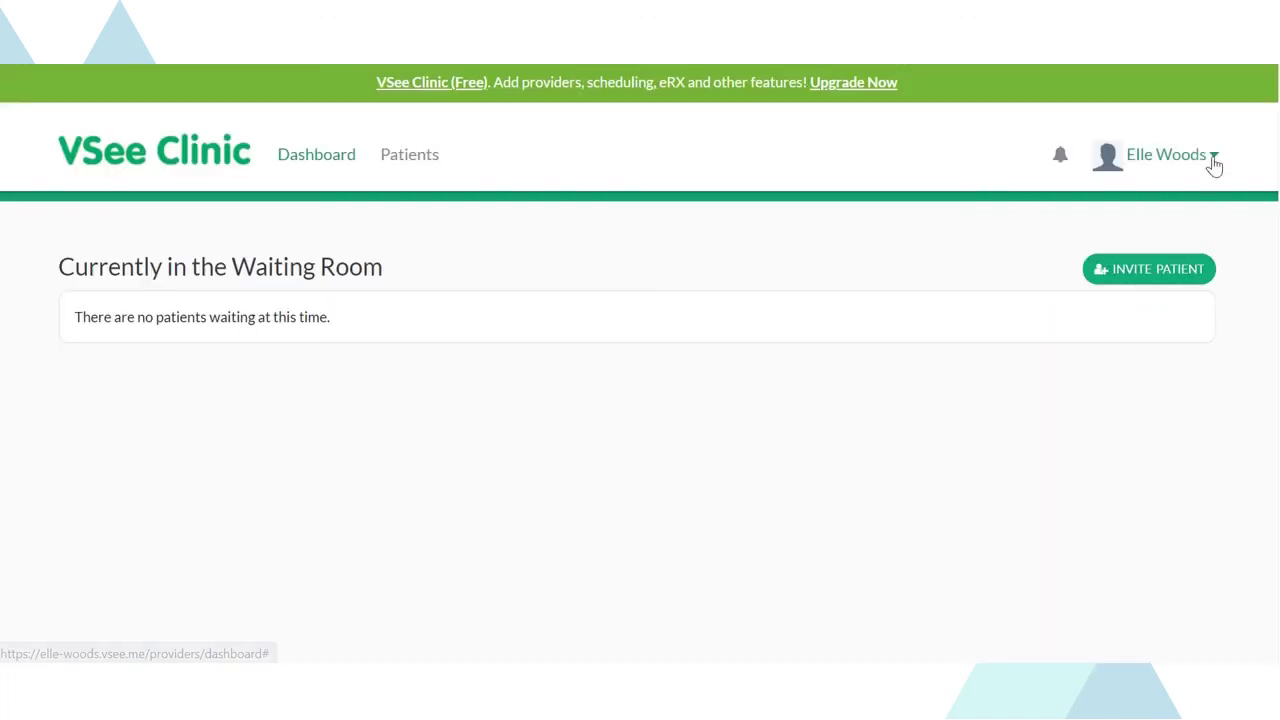
- From the account menu's Clinic Plans page, upgrade to the $49.00/month Basic plan
{"action": "left_click", "coordinate": [1211, 162]}
{"action": "left_click", "coordinate": [1130, 235]}
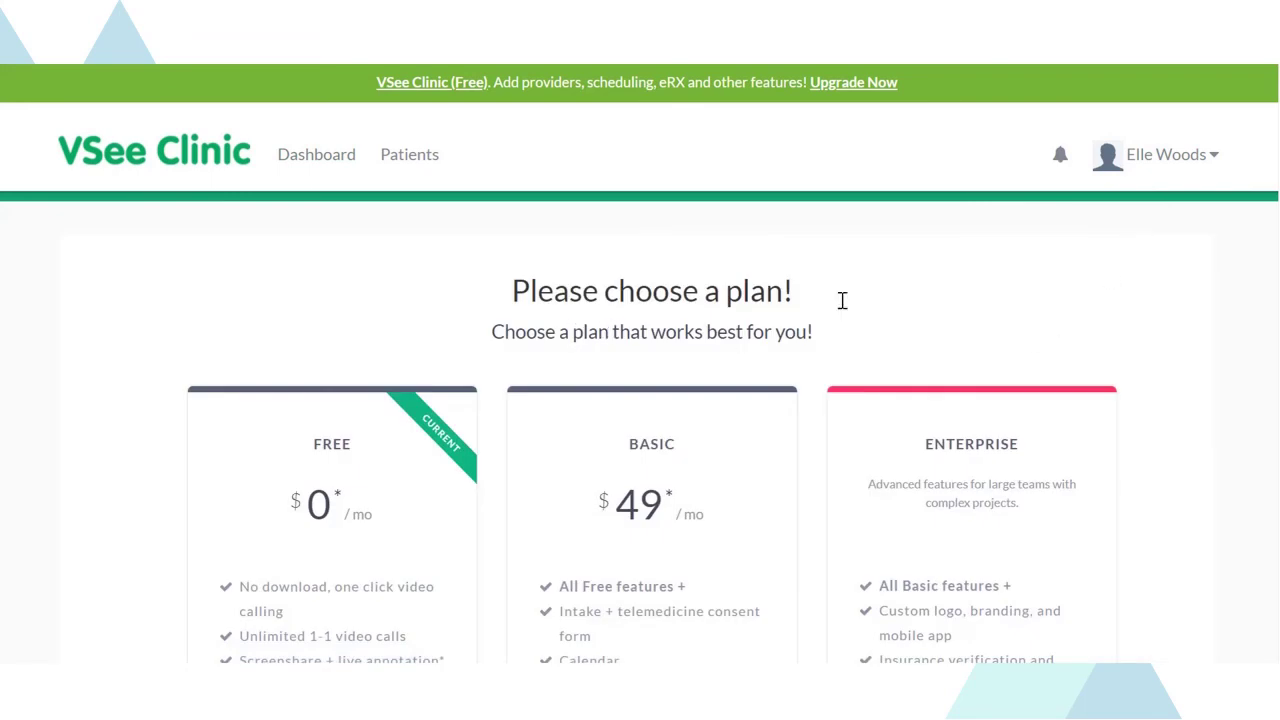
{"action": "scroll", "coordinate": [640, 400], "scroll_direction": "down", "scroll_amount": 5}
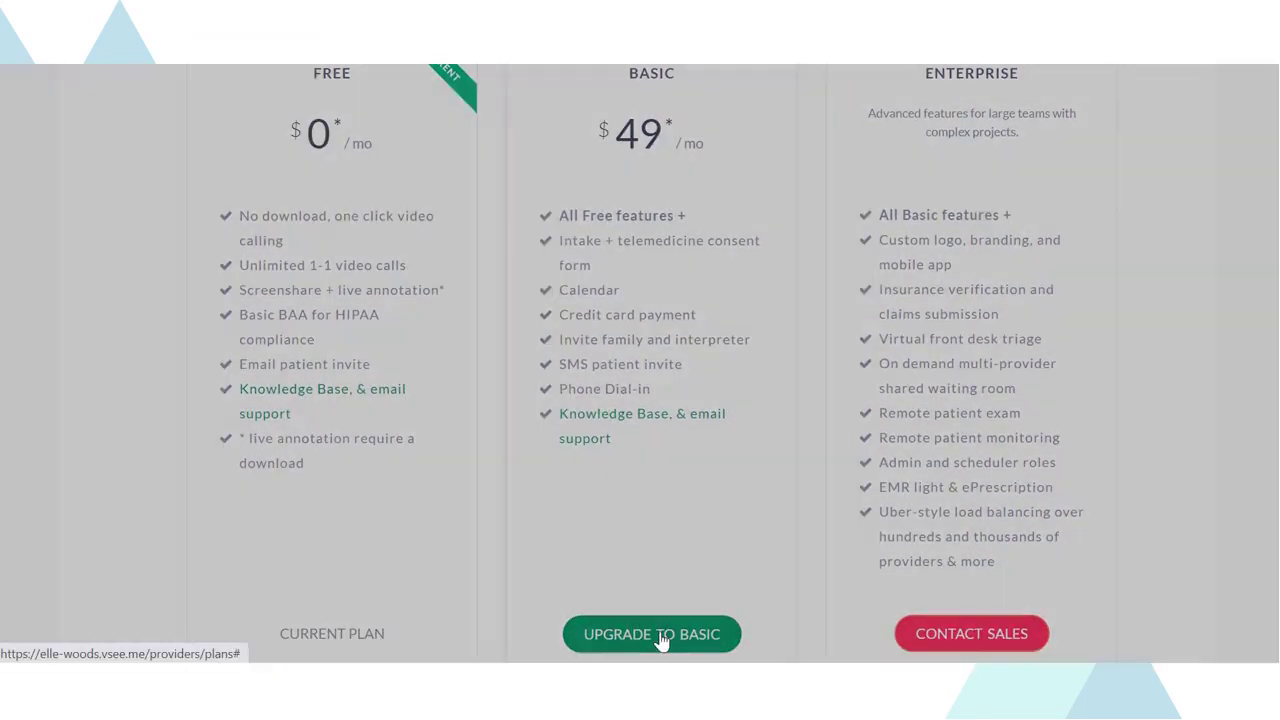
{"action": "left_click", "coordinate": [660, 637]}
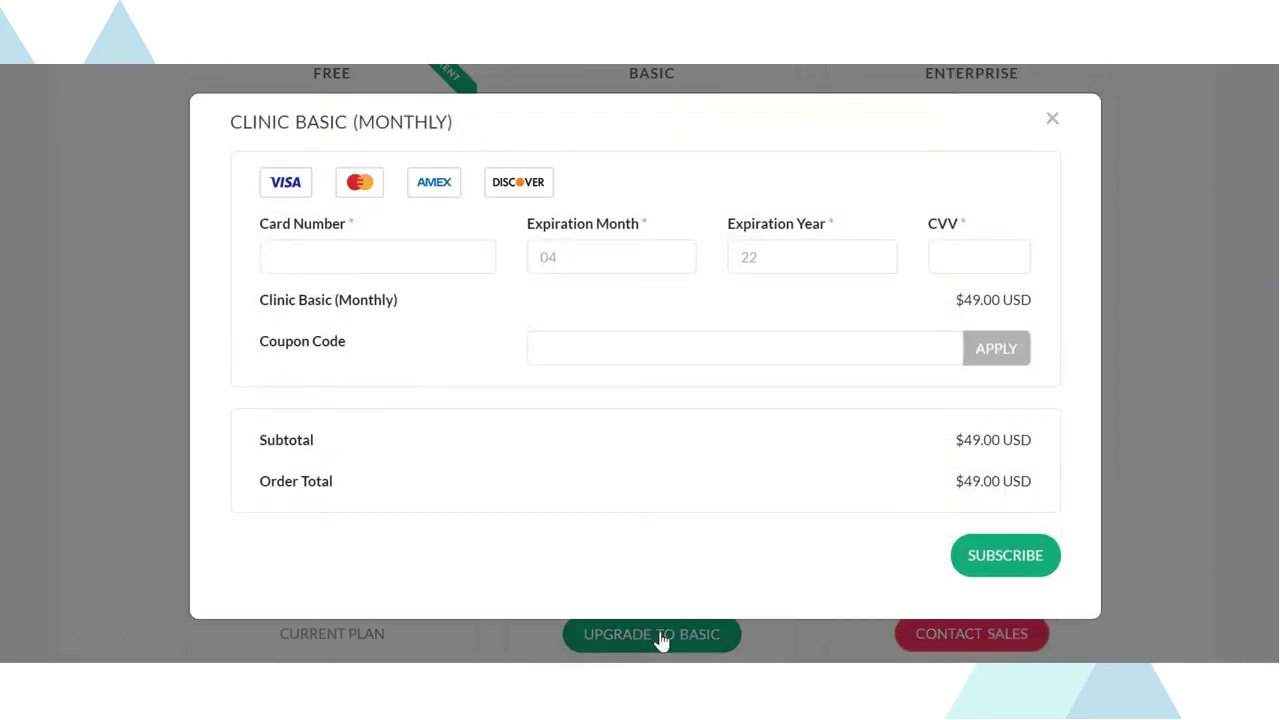